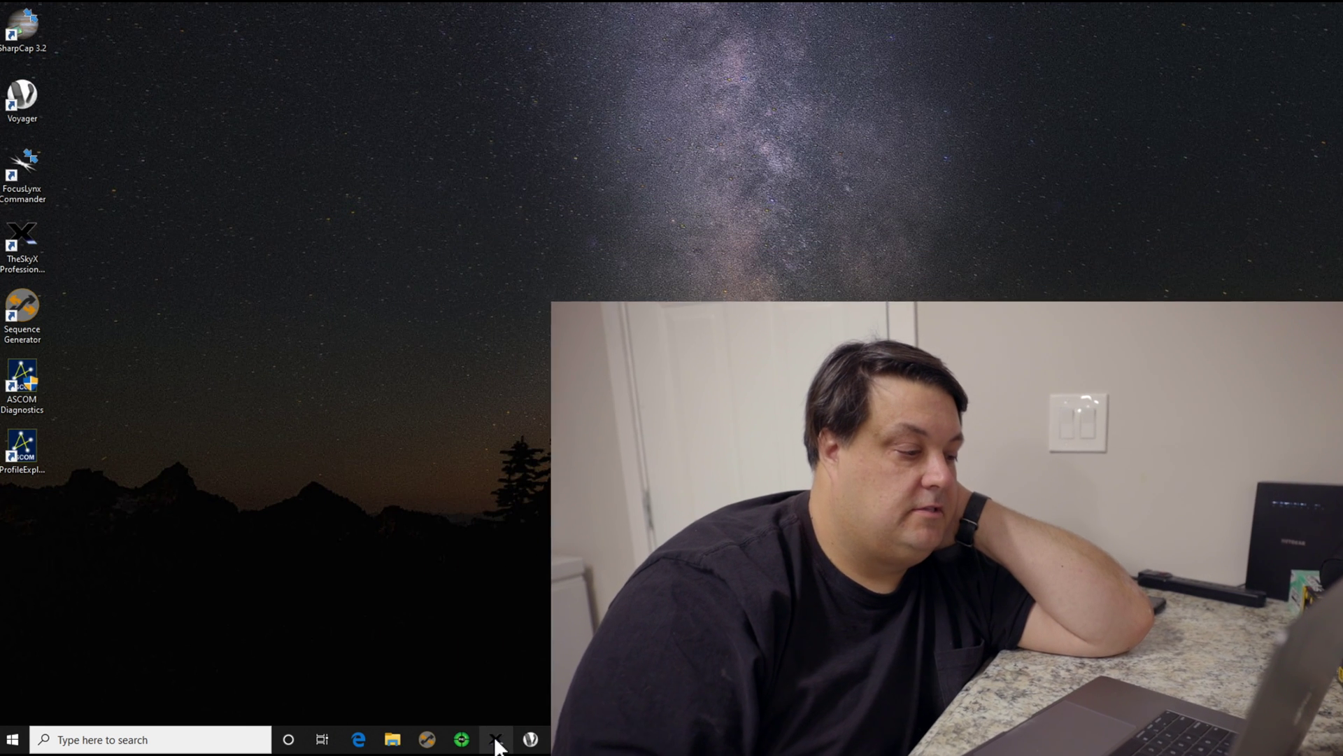
# Start TheSkyX, connect the Paramount mount and send it home, then launch Voyager.
pyautogui.click(495, 739)
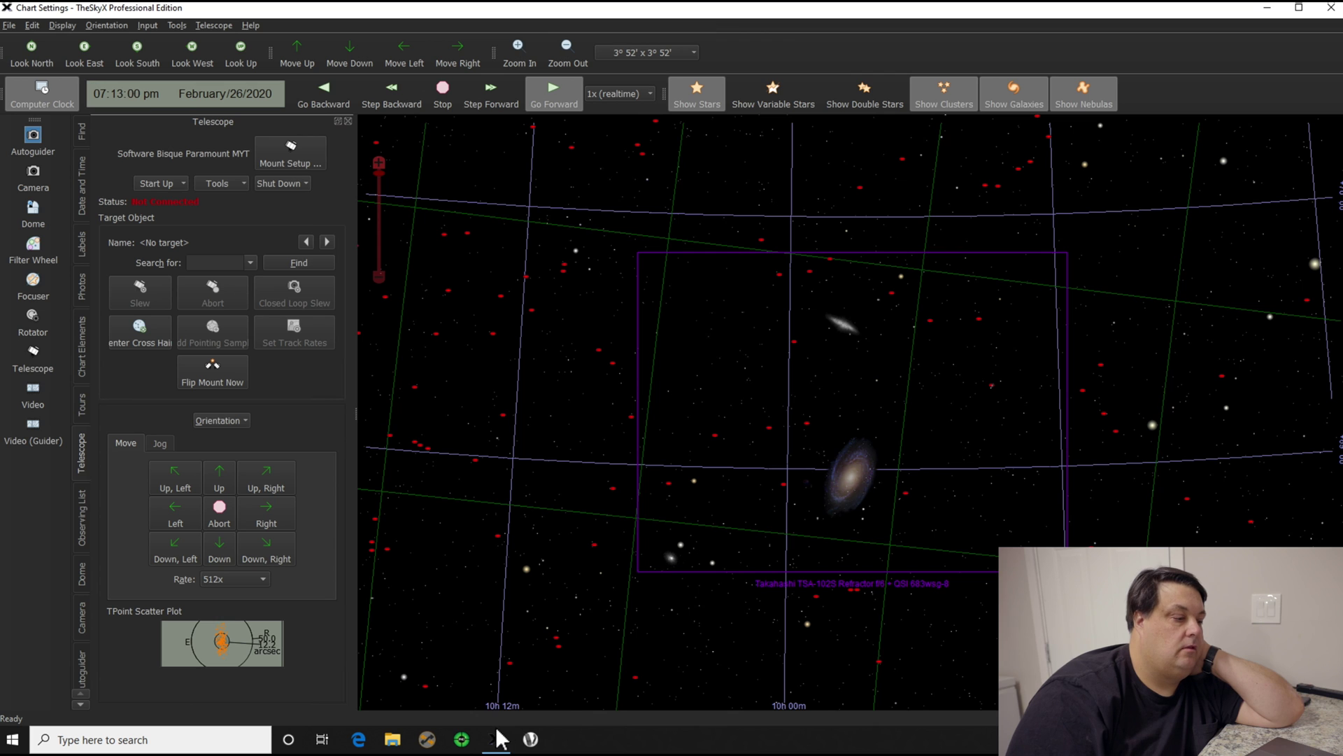
pyautogui.moveTo(503, 732)
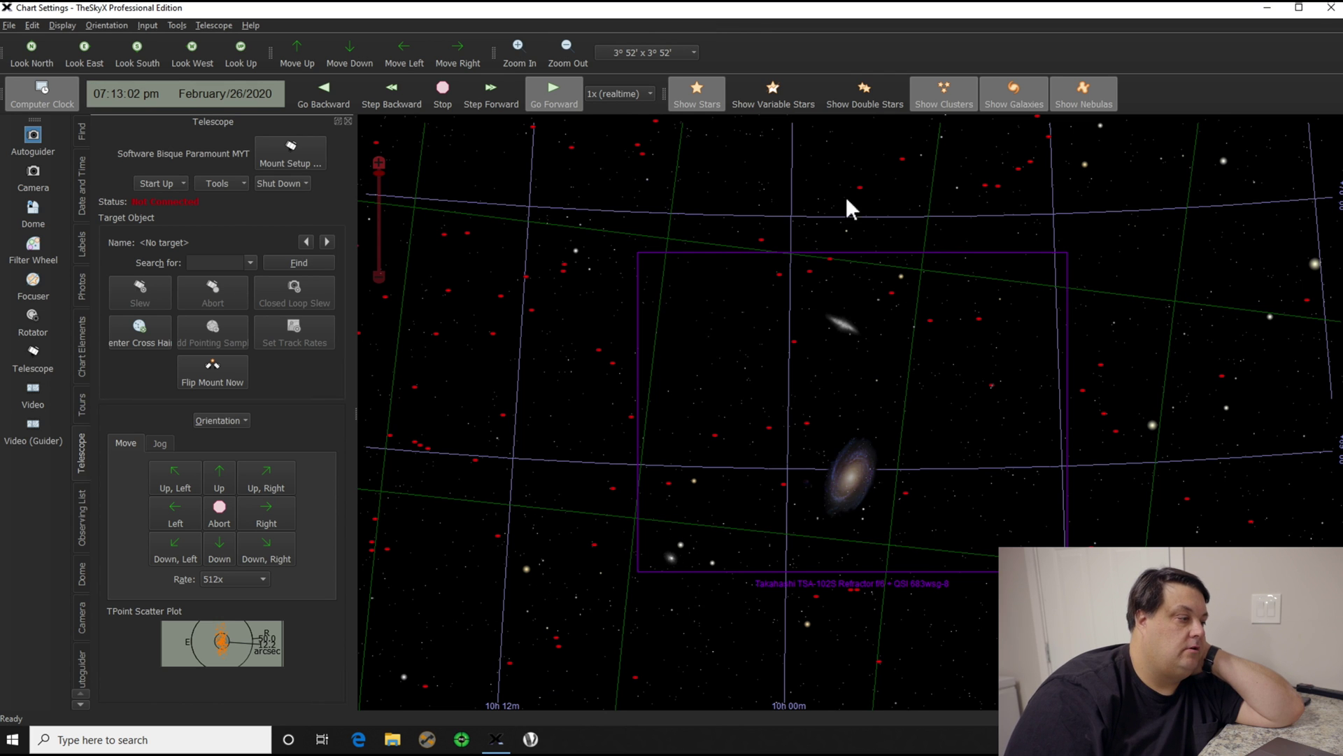
pyautogui.click(177, 180)
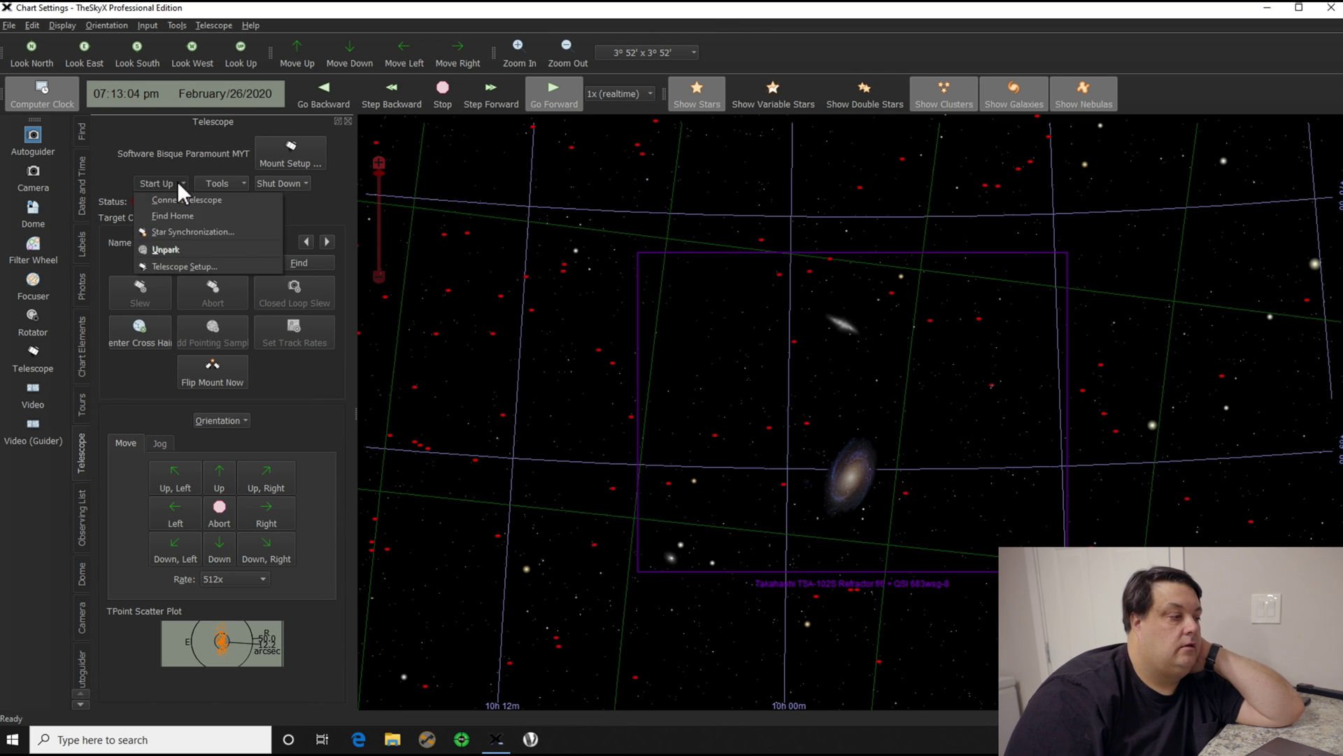
pyautogui.click(181, 202)
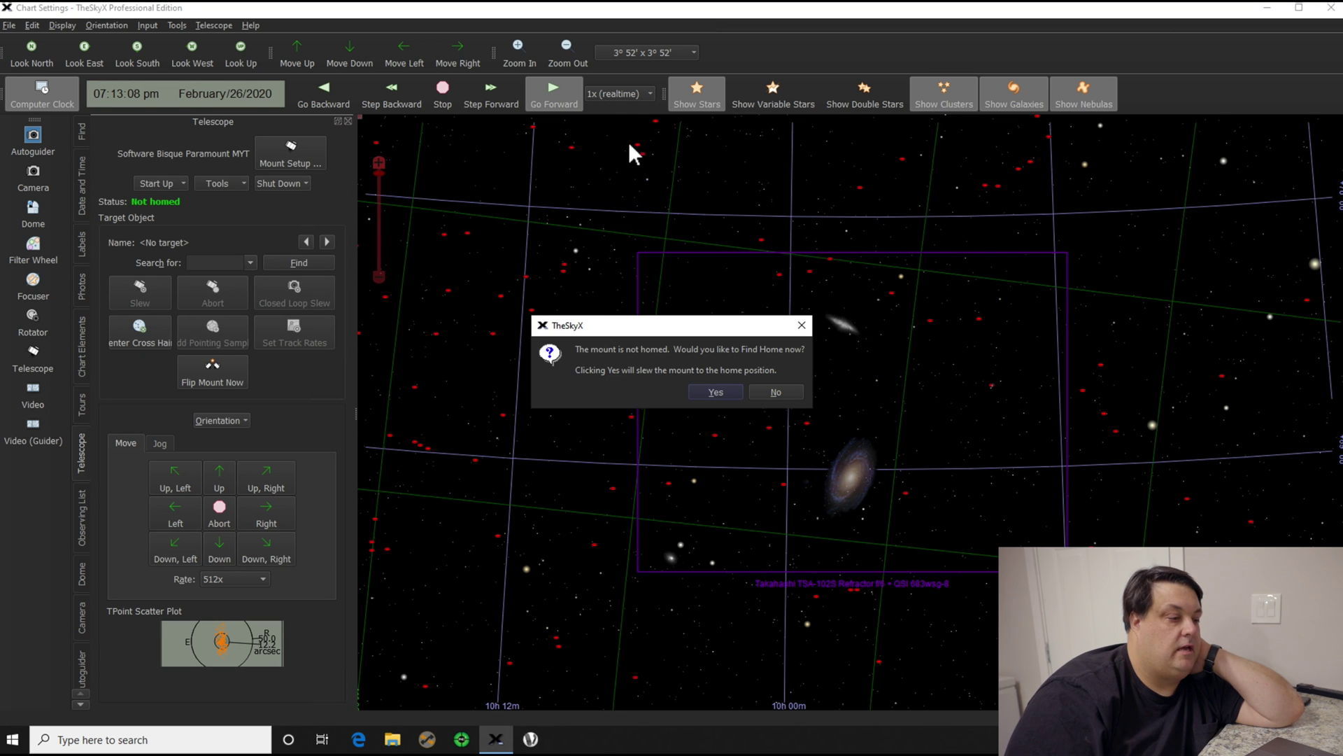
pyautogui.click(714, 394)
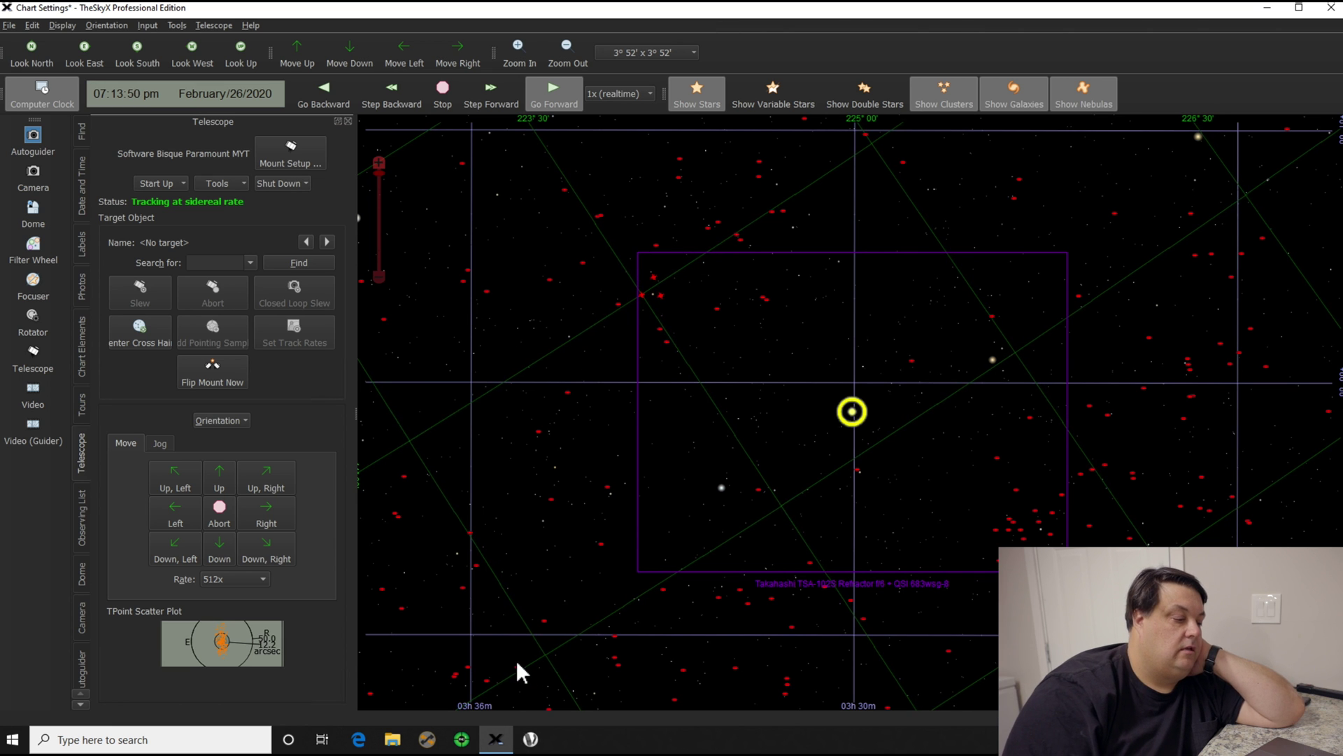
pyautogui.click(533, 741)
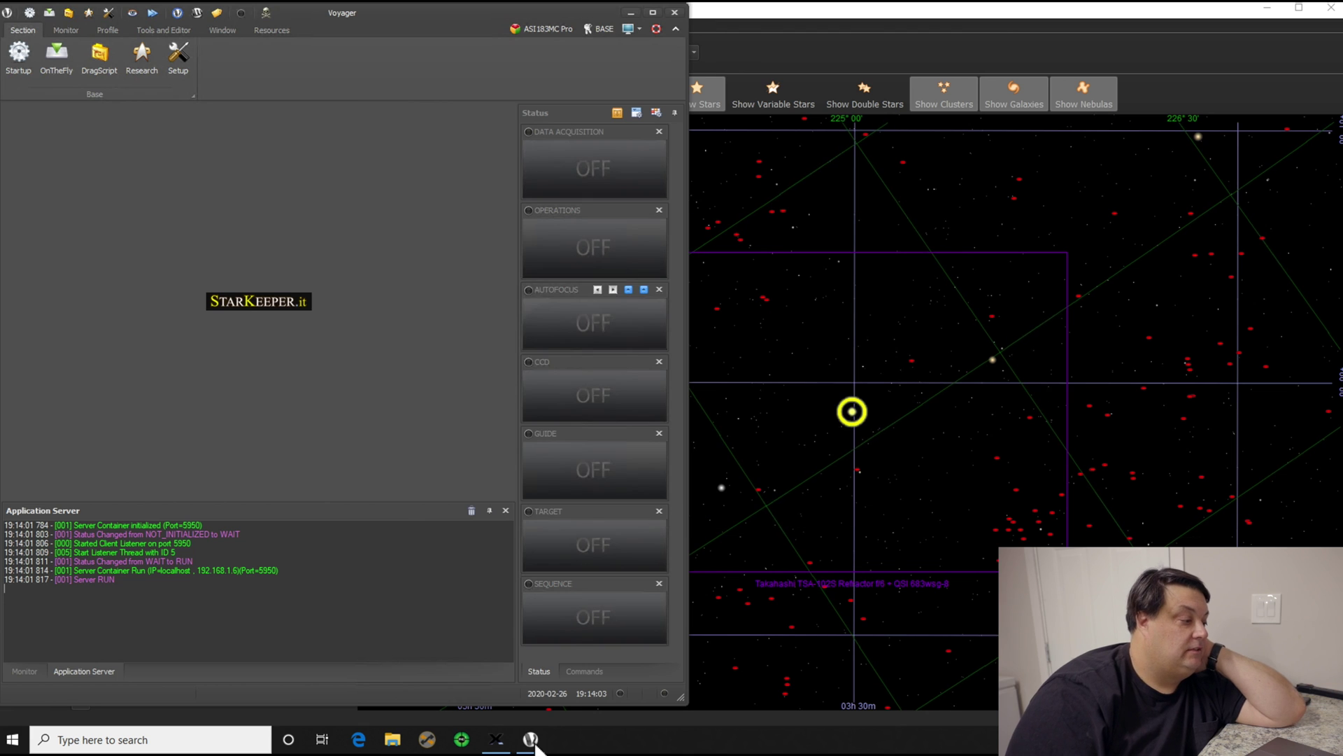
# Show Voyager's FIT Viewer and place it to the right of the main window.
pyautogui.moveTo(532, 742)
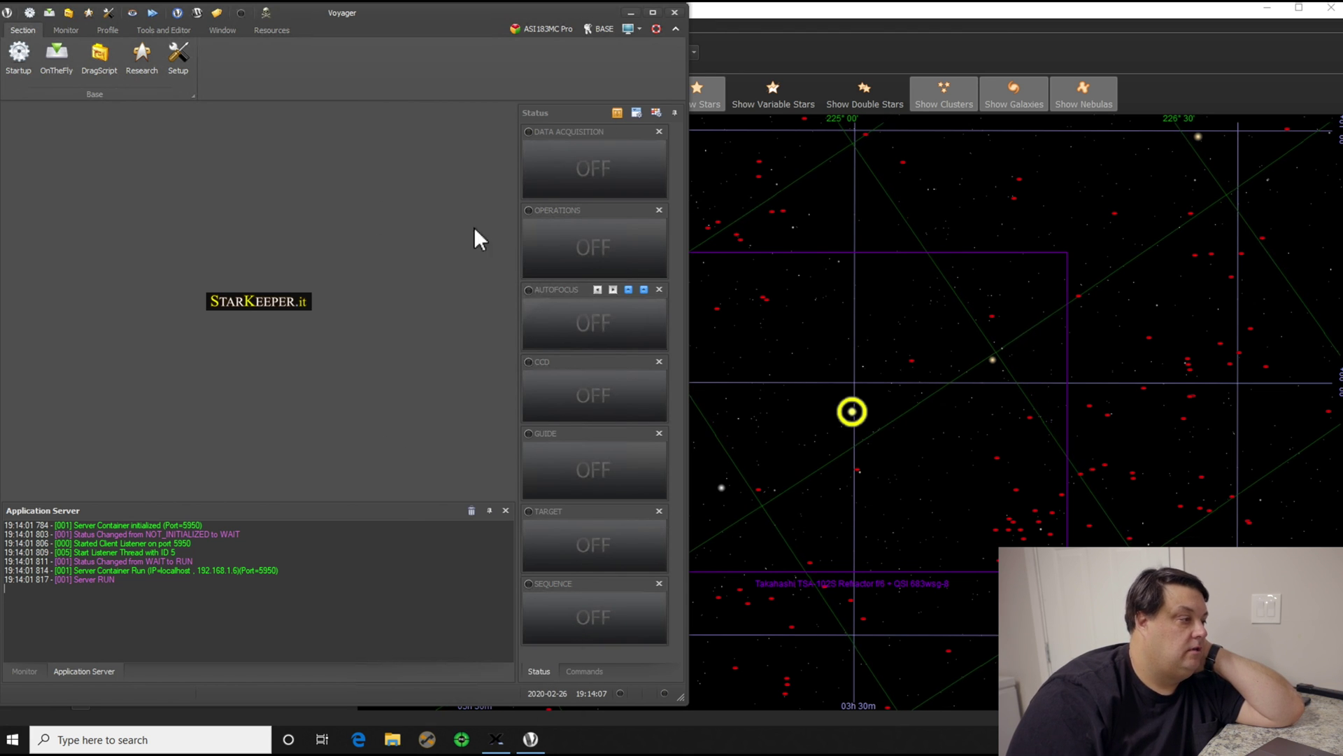
pyautogui.click(198, 13)
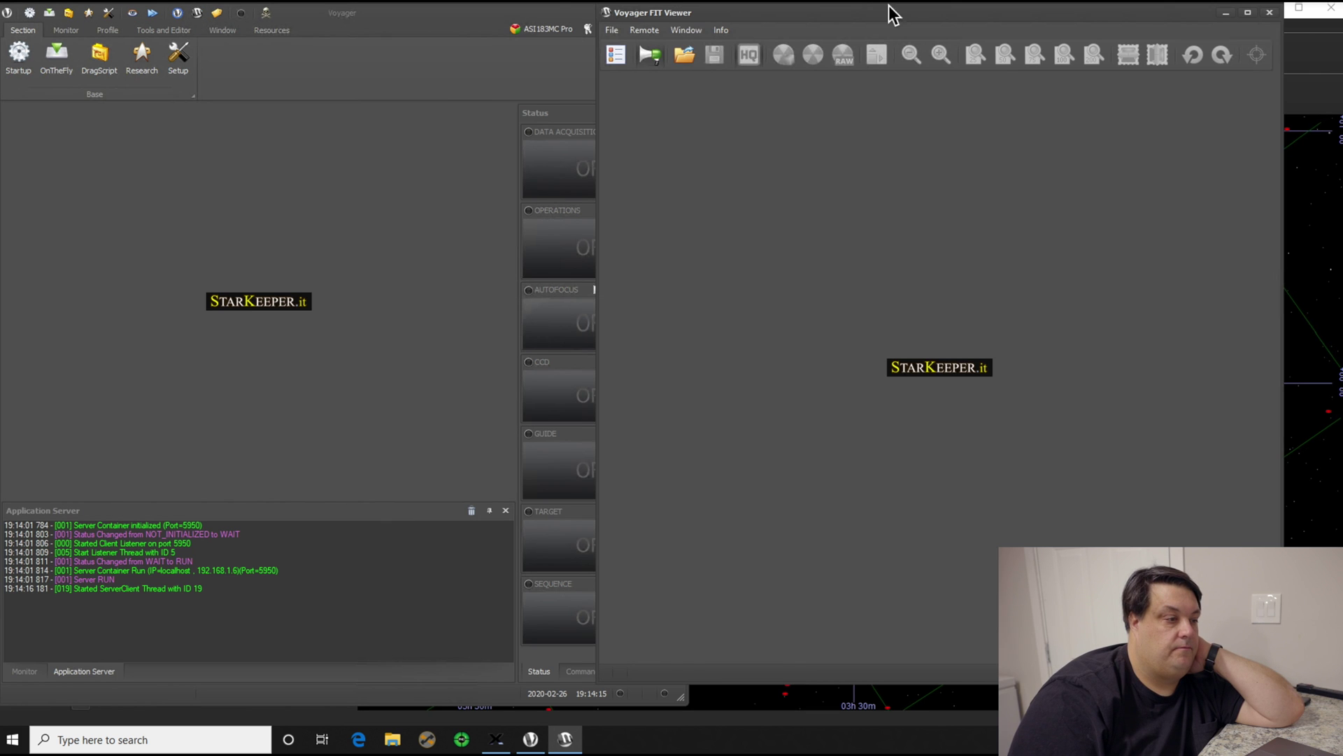
pyautogui.moveTo(869, 15); pyautogui.dragTo(959, 17)
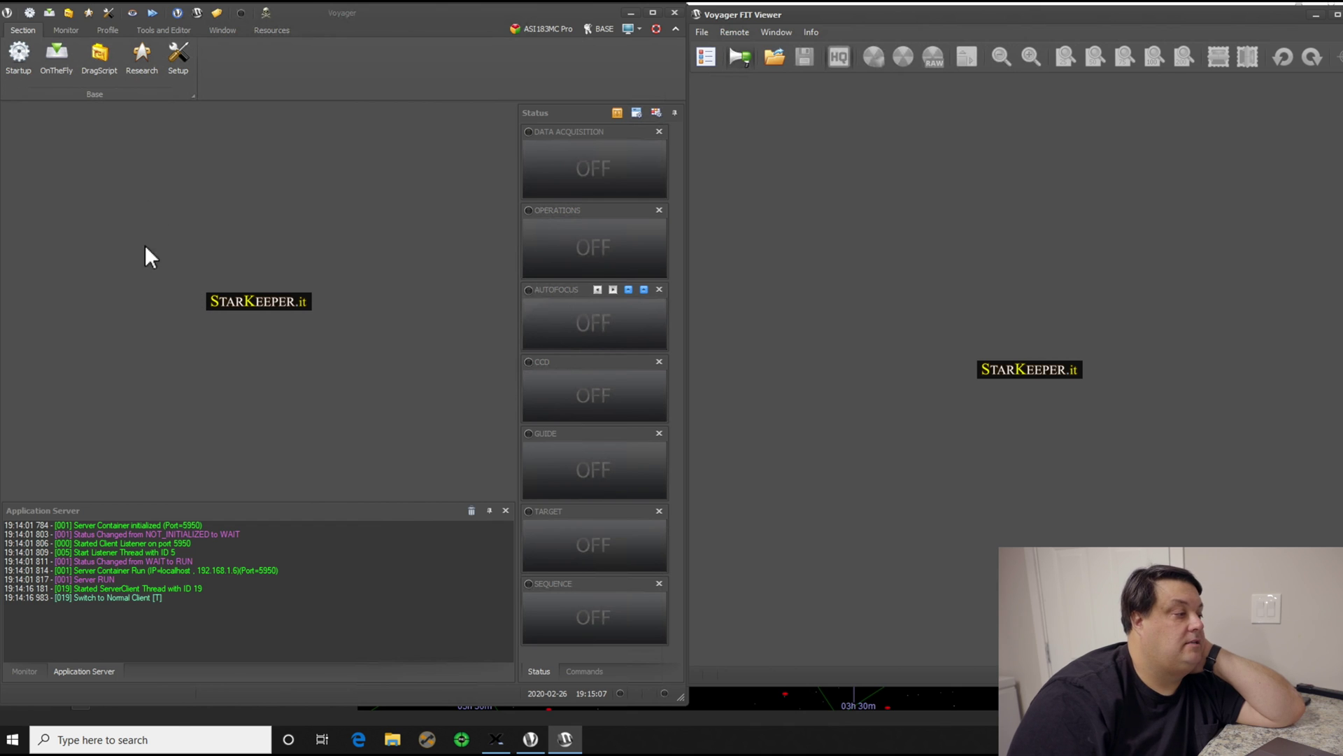
# Connect all configured equipment so the ASI183MC Pro camera starts cooling, then show the sequence configuration from OnTheFly.
pyautogui.click(18, 56)
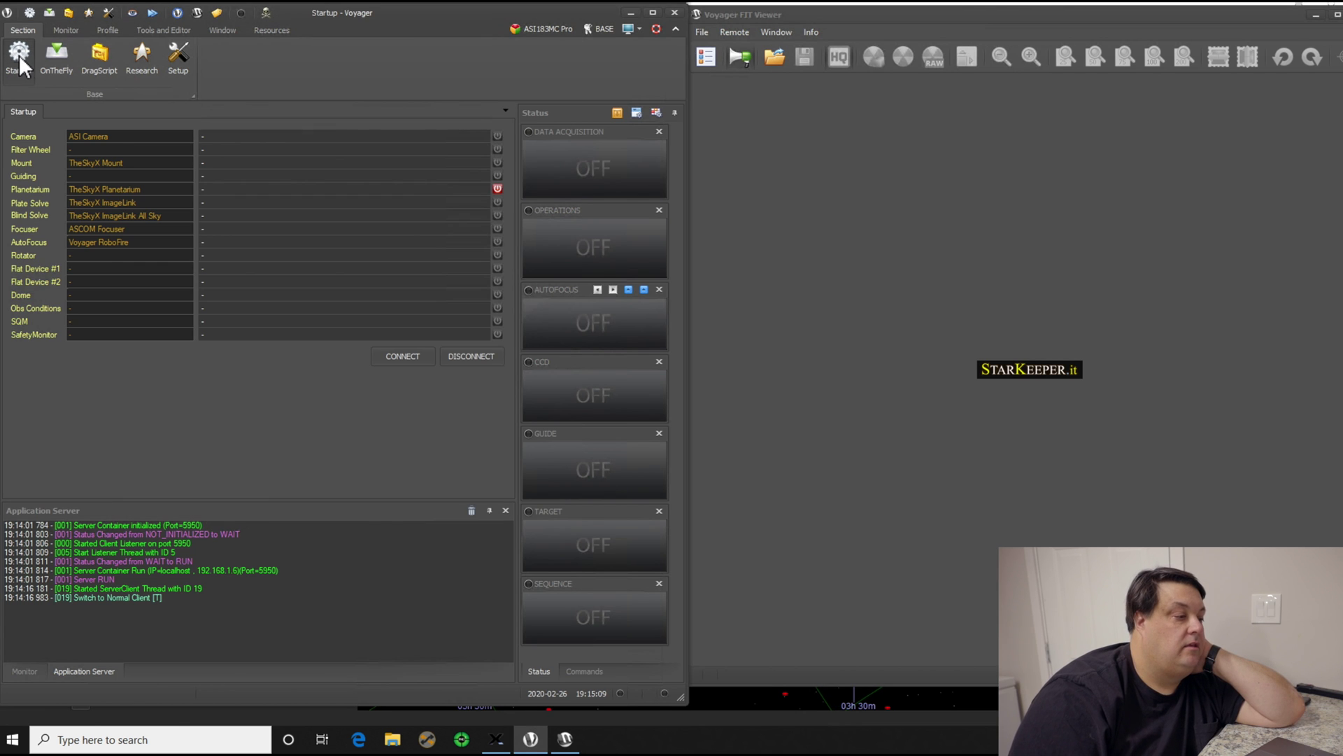
pyautogui.click(403, 357)
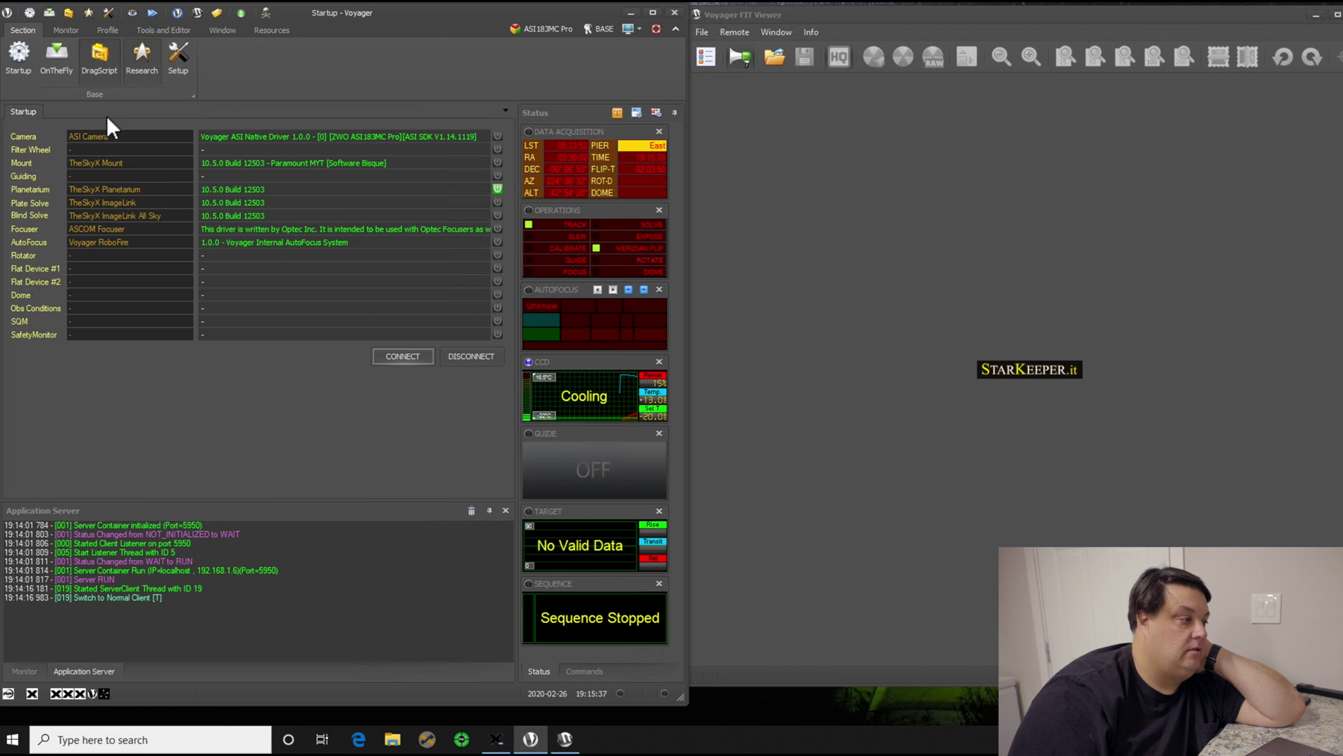
pyautogui.click(61, 57)
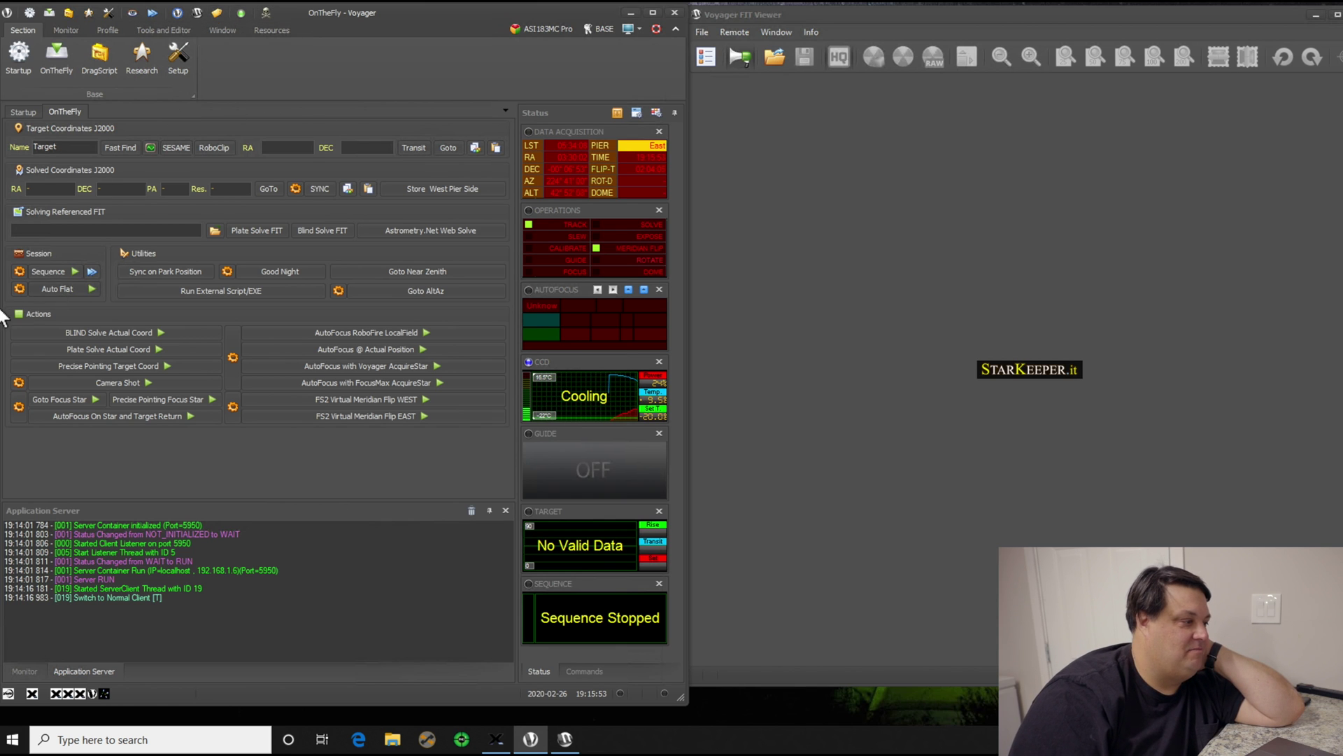
pyautogui.click(19, 270)
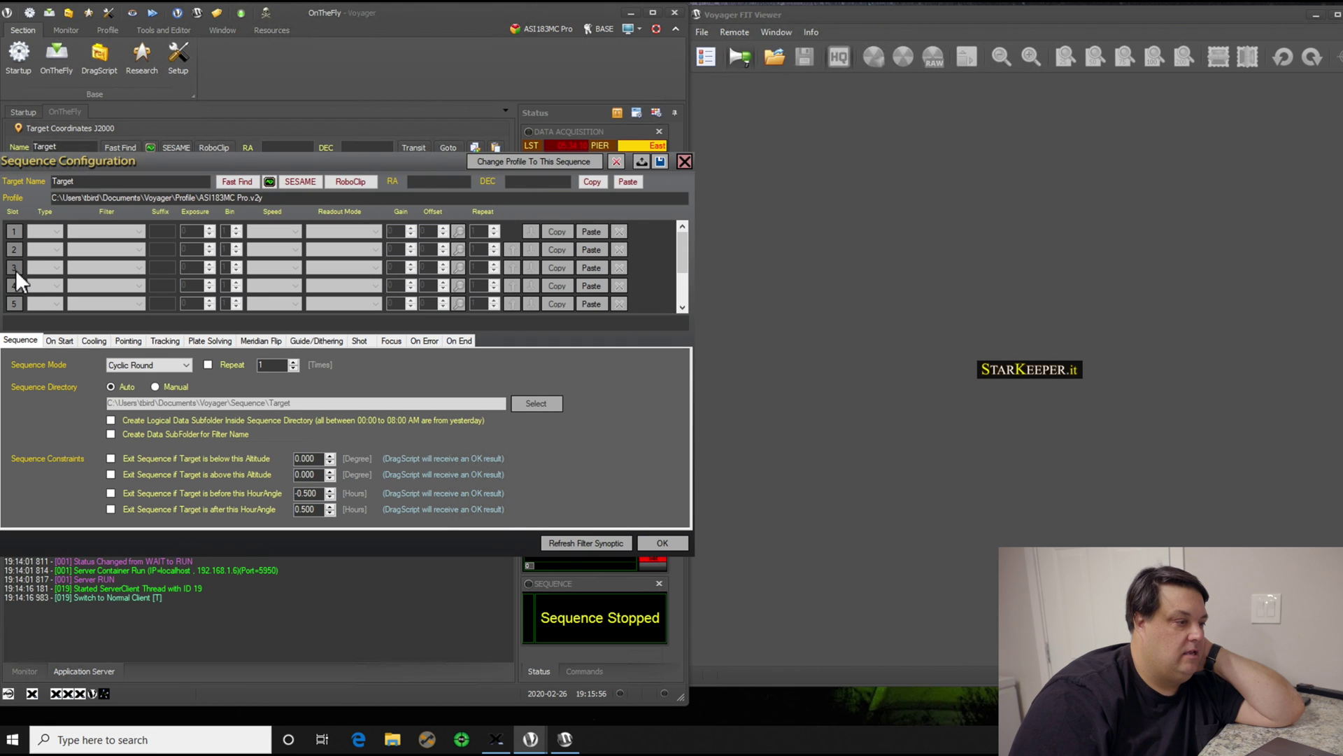
# Load m106.s2q: target M106, 180 s Light slot, gain 50, repeat 999.
pyautogui.click(642, 163)
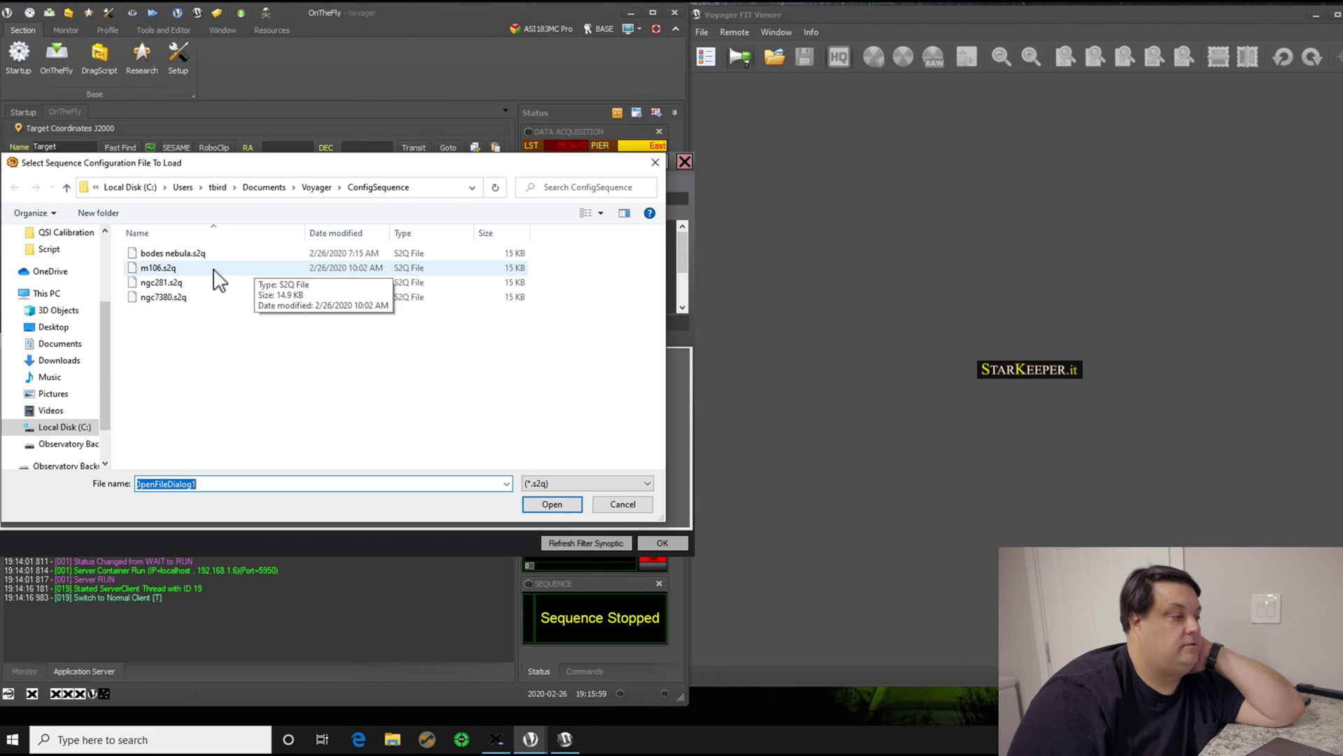
pyautogui.click(172, 269)
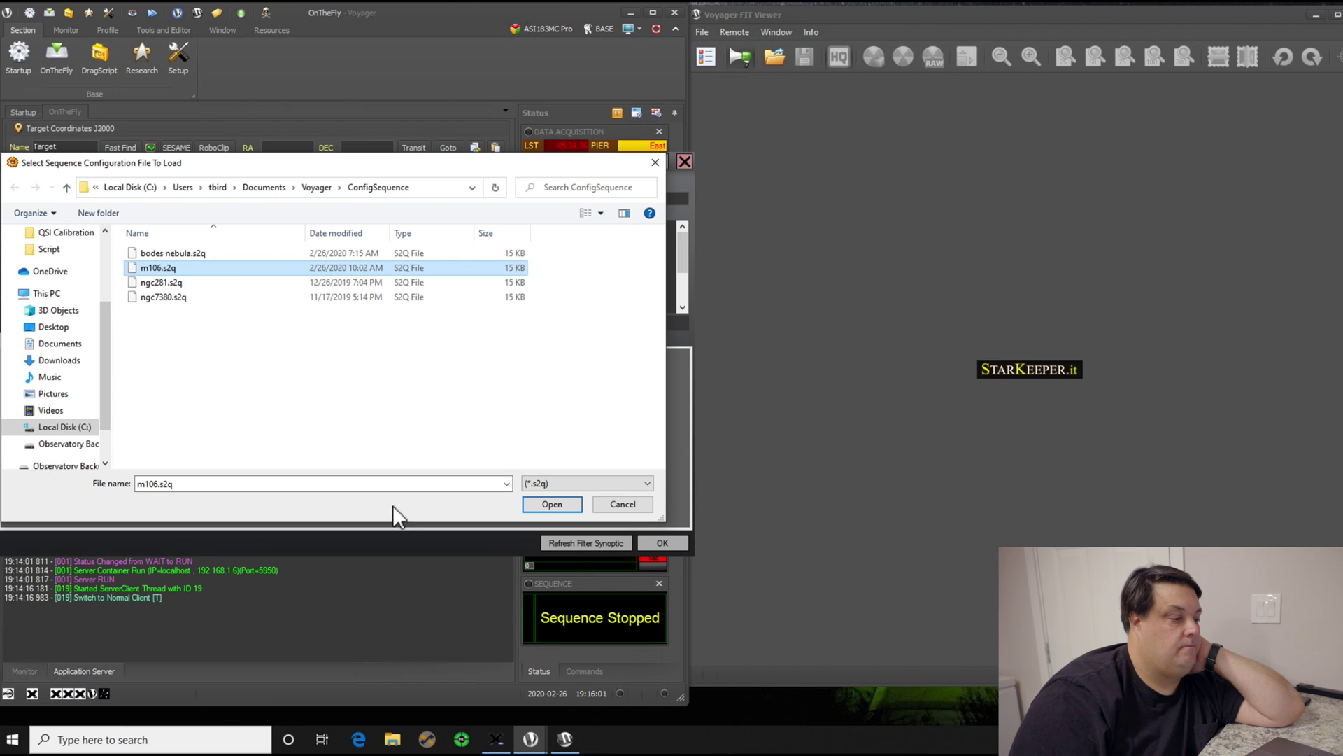
pyautogui.click(552, 504)
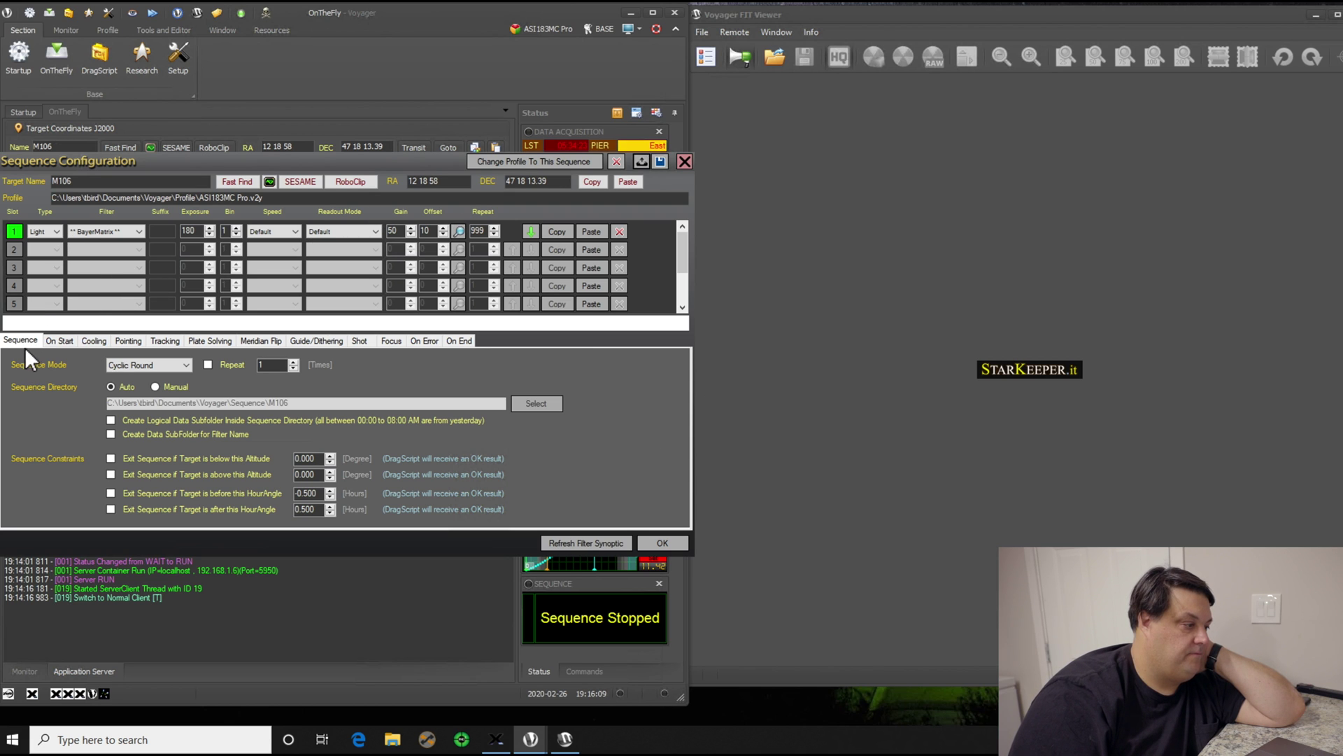
# Review the On Start, Cooling, Pointing, Tracking, Plate Solving, Meridian Flip, Guide/Dithering, Shot and Focus tabs.
pyautogui.click(58, 341)
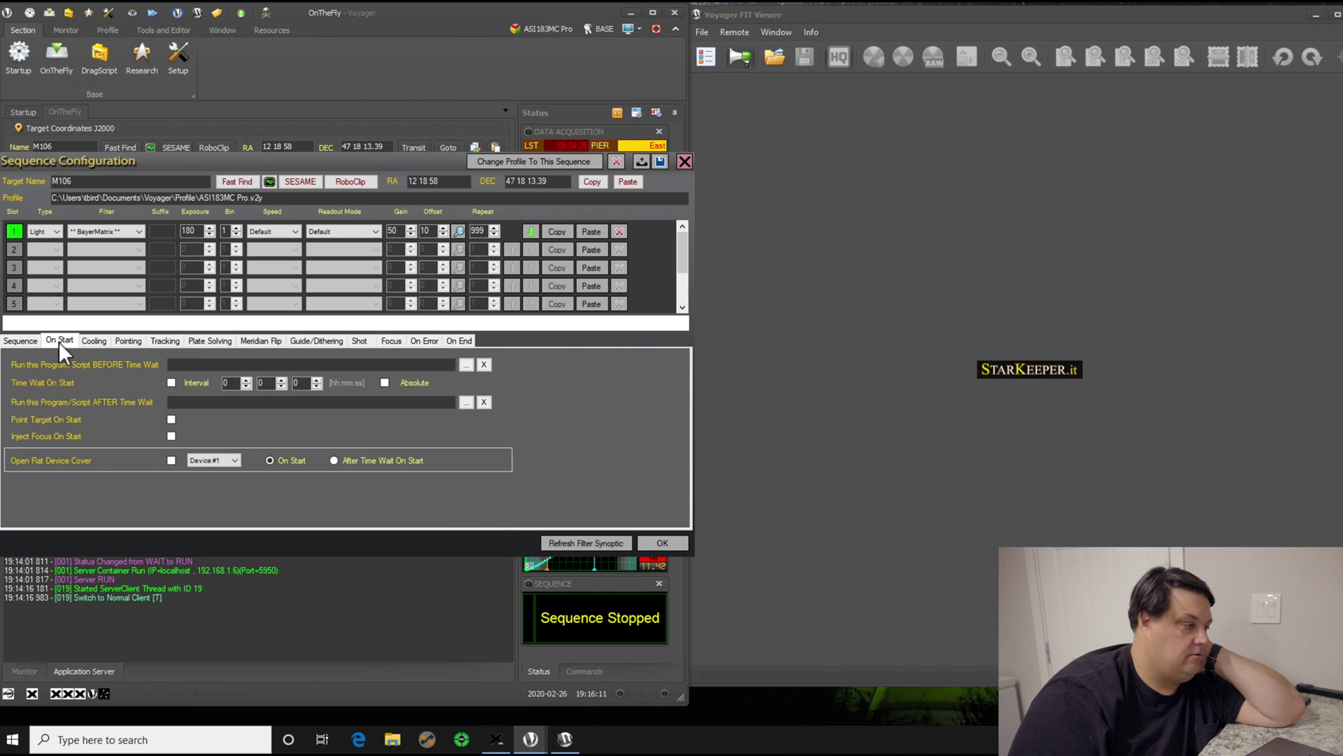
pyautogui.click(102, 341)
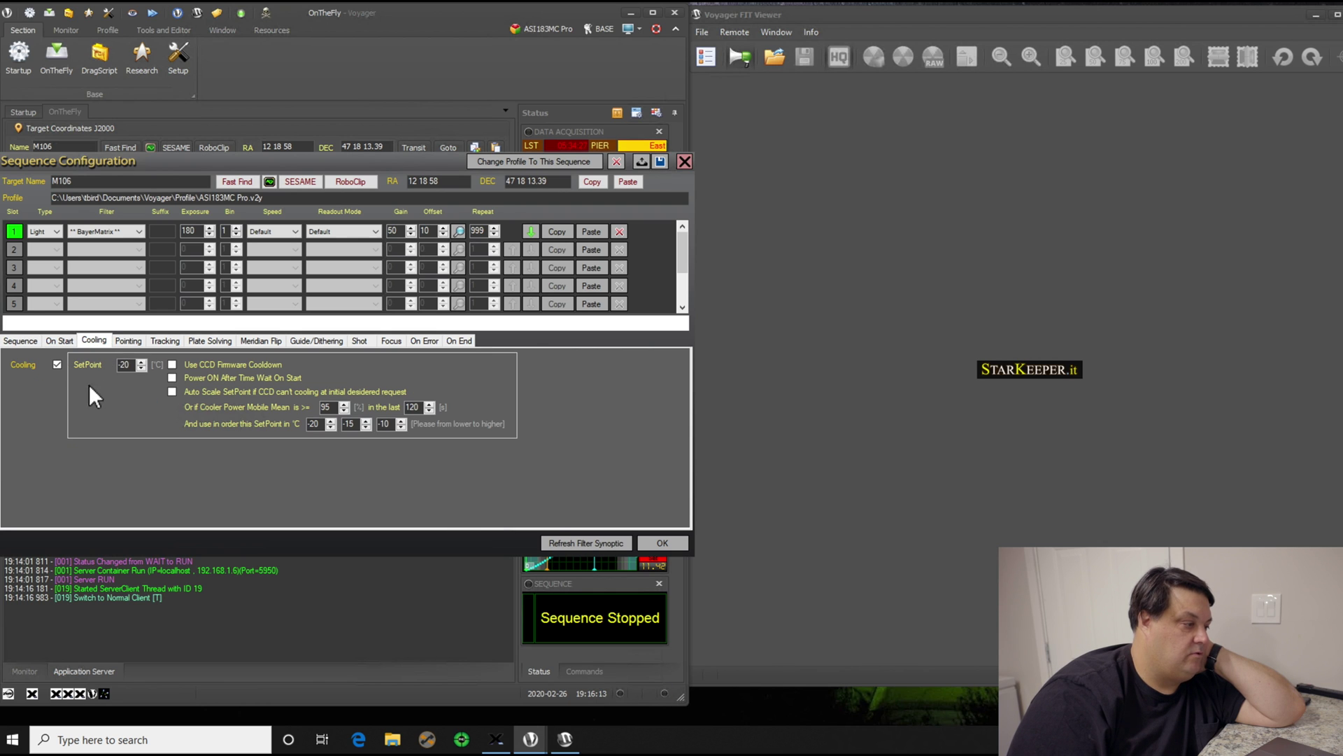
pyautogui.click(136, 340)
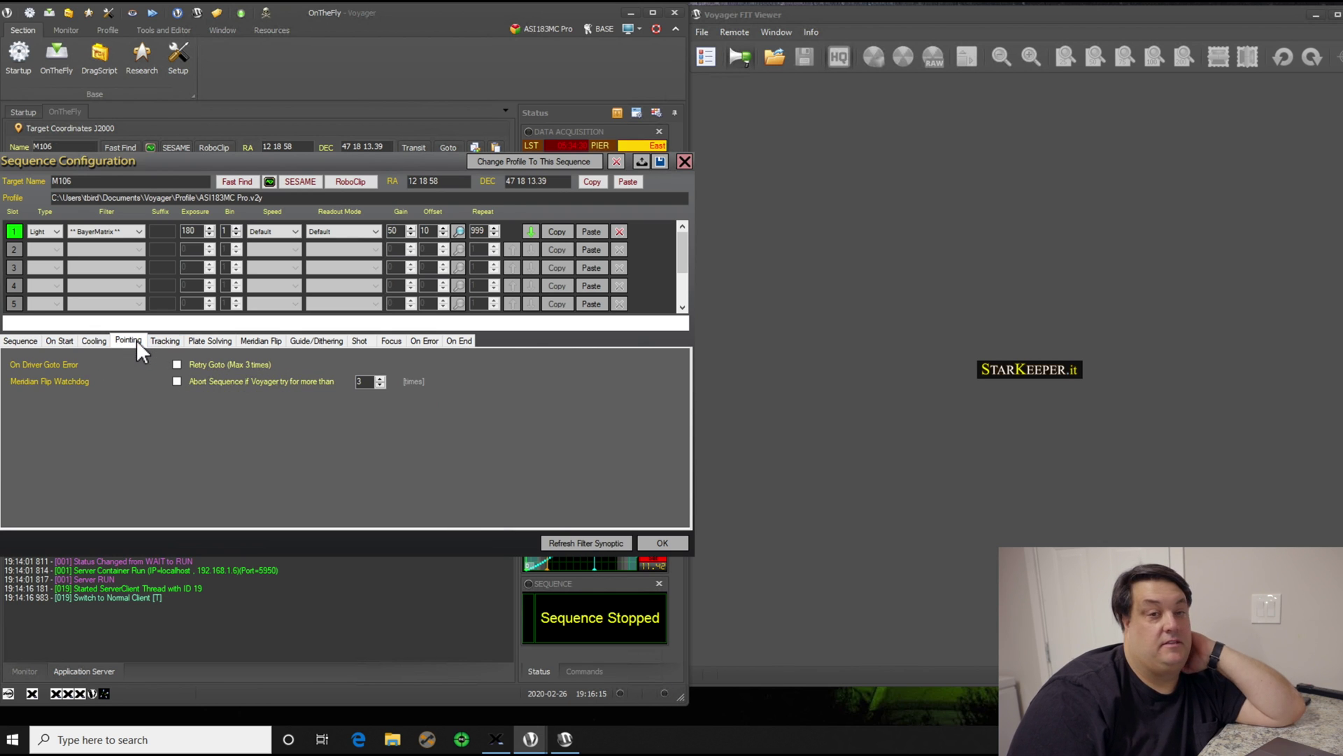
pyautogui.click(161, 342)
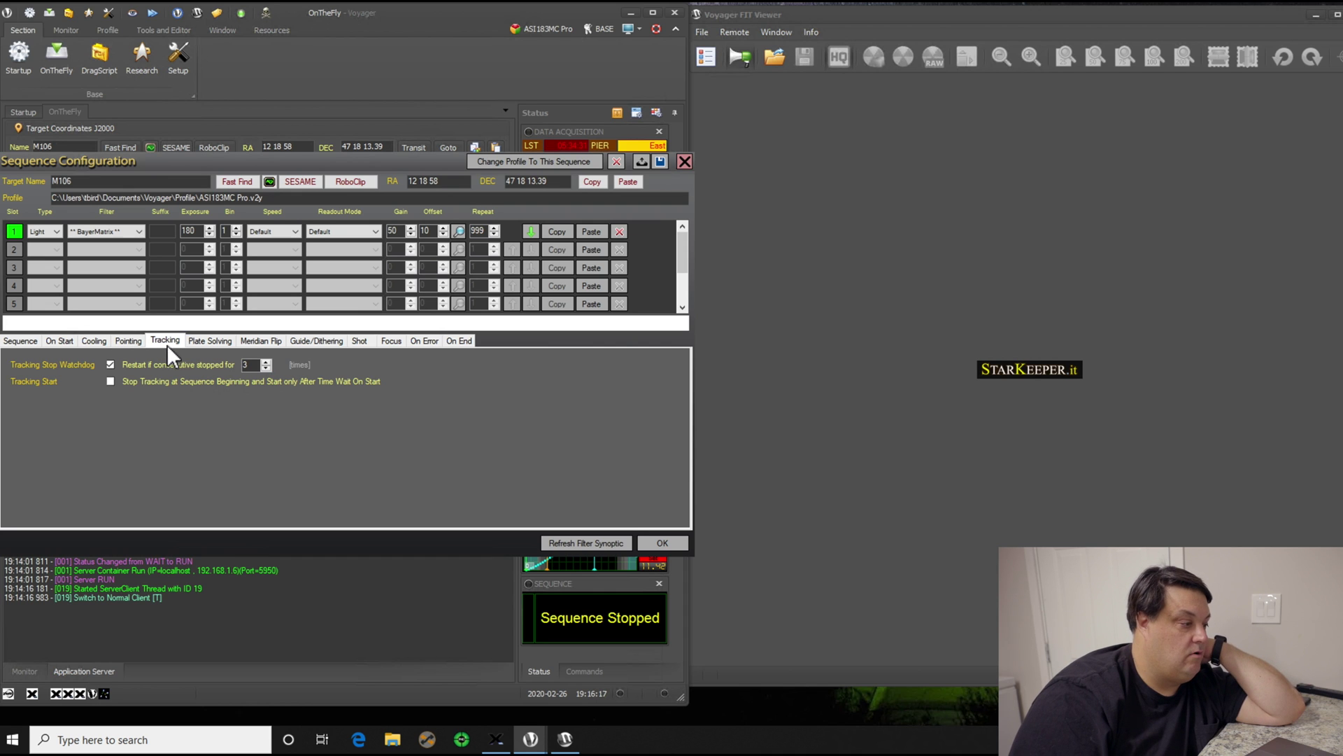
pyautogui.click(195, 341)
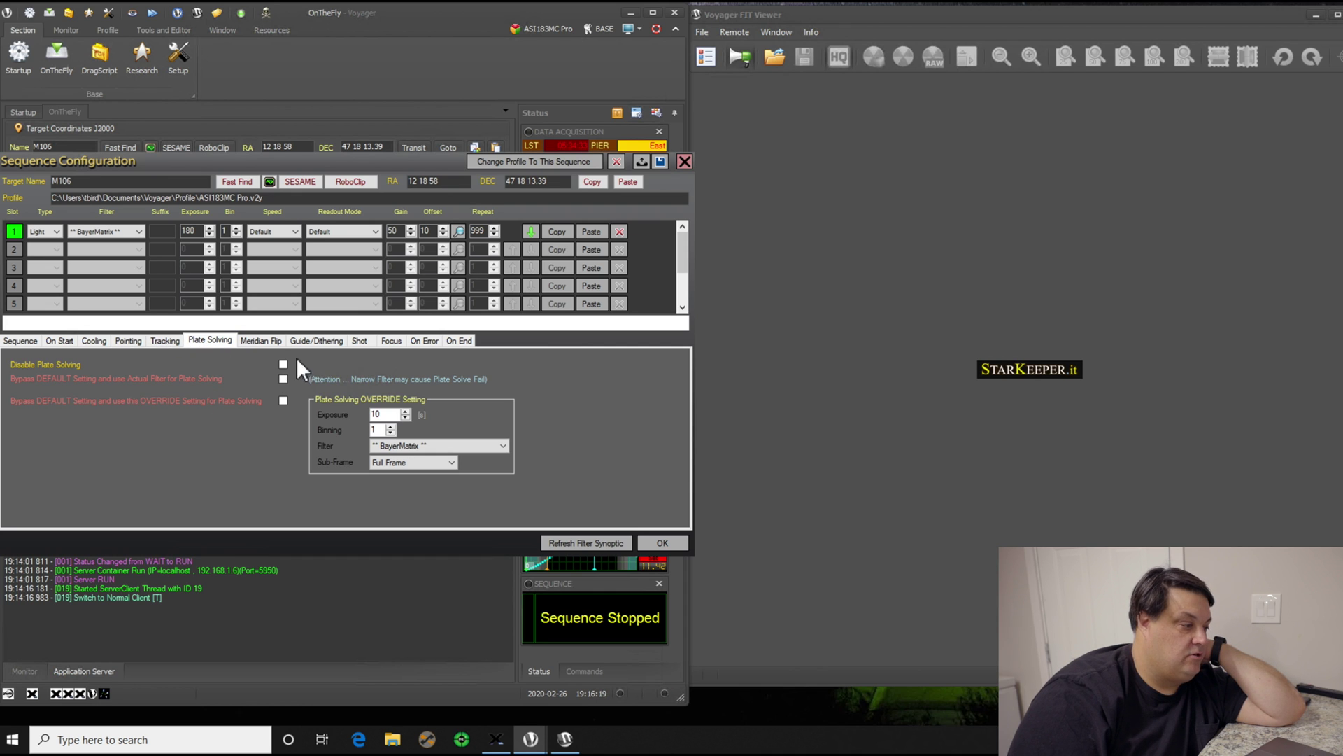
pyautogui.click(268, 342)
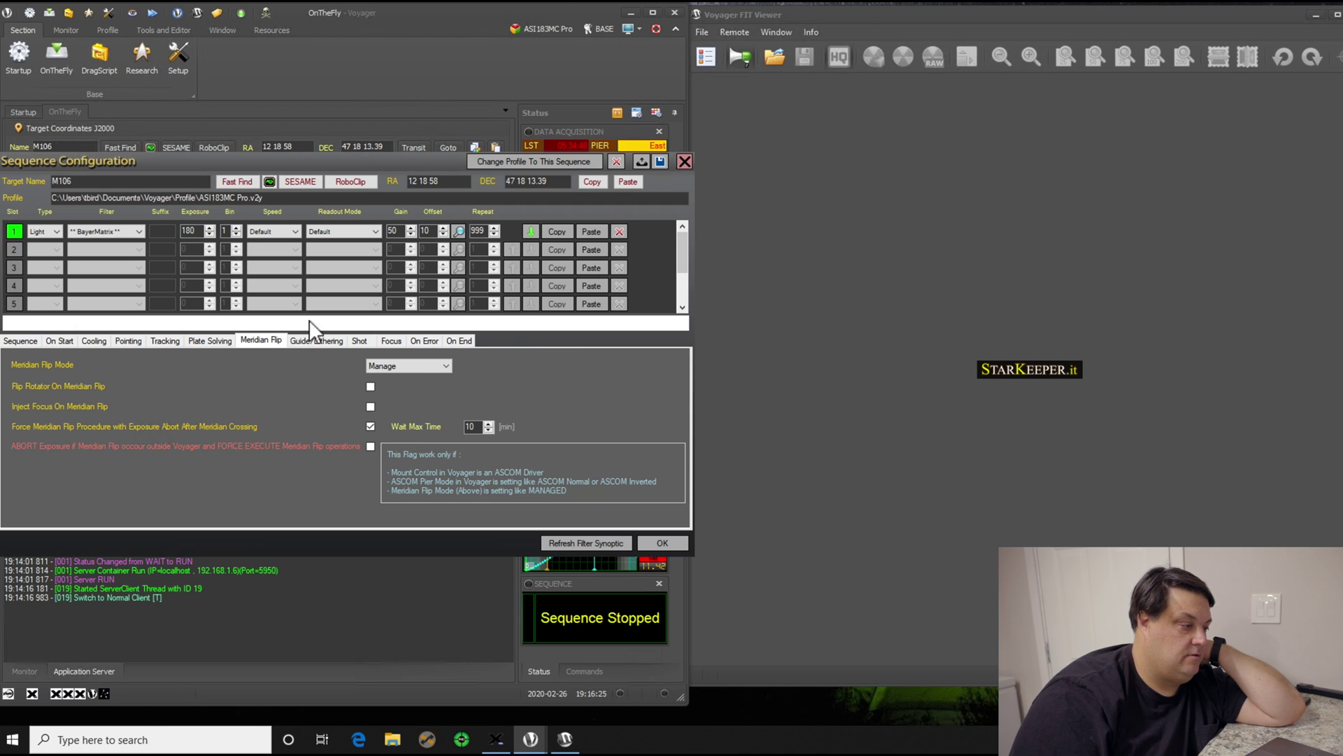
pyautogui.click(317, 343)
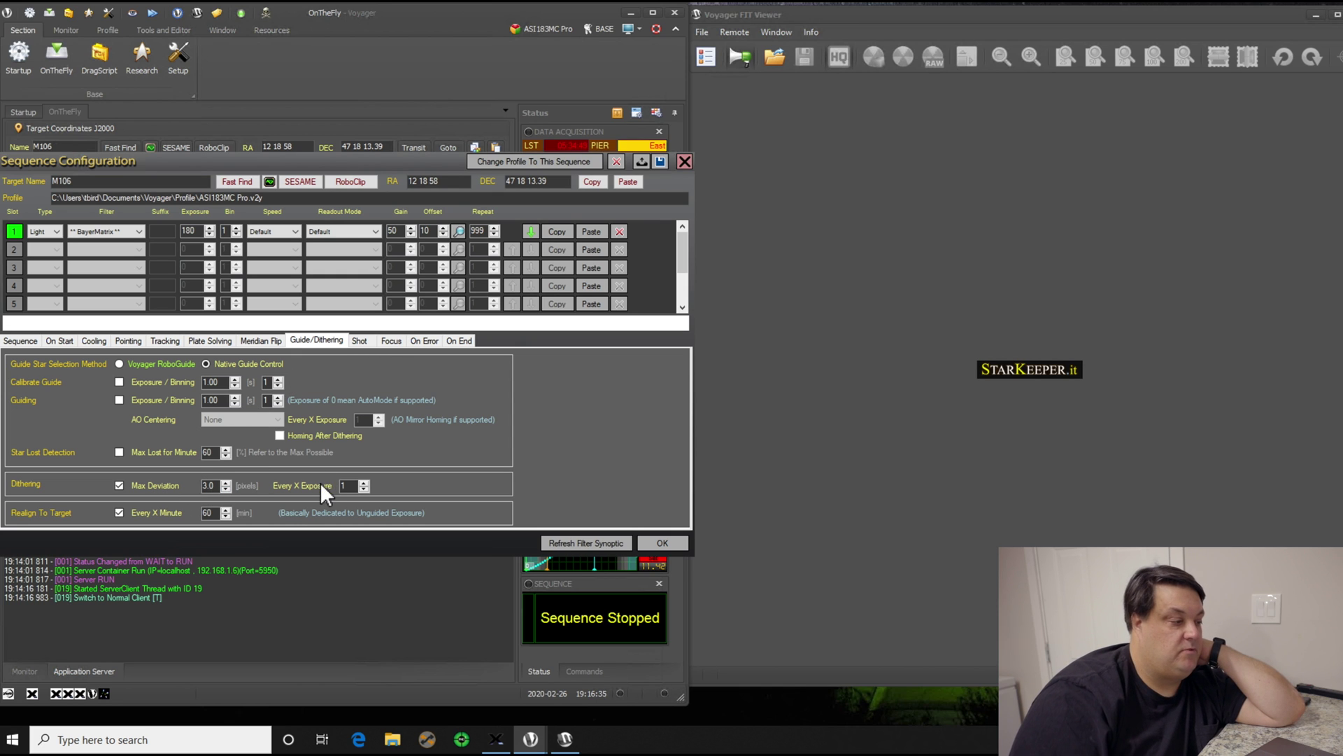
pyautogui.click(359, 341)
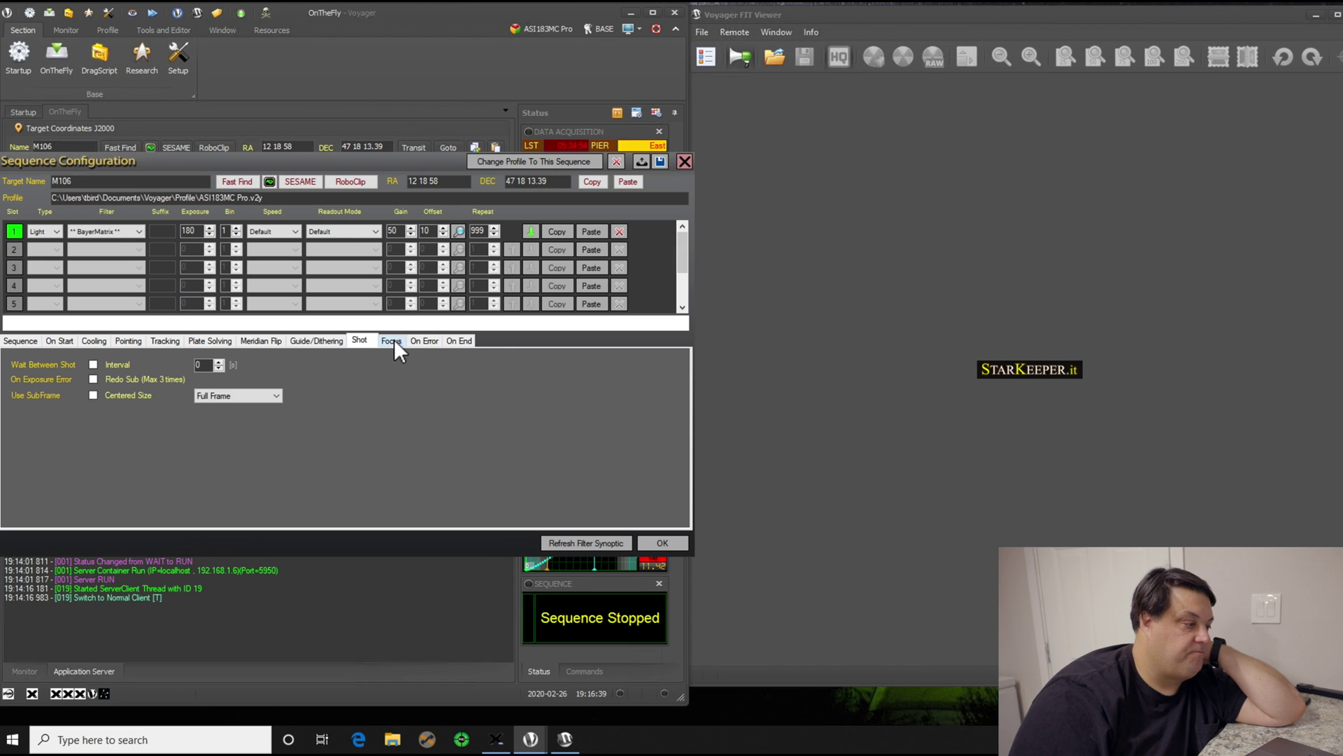
pyautogui.click(392, 342)
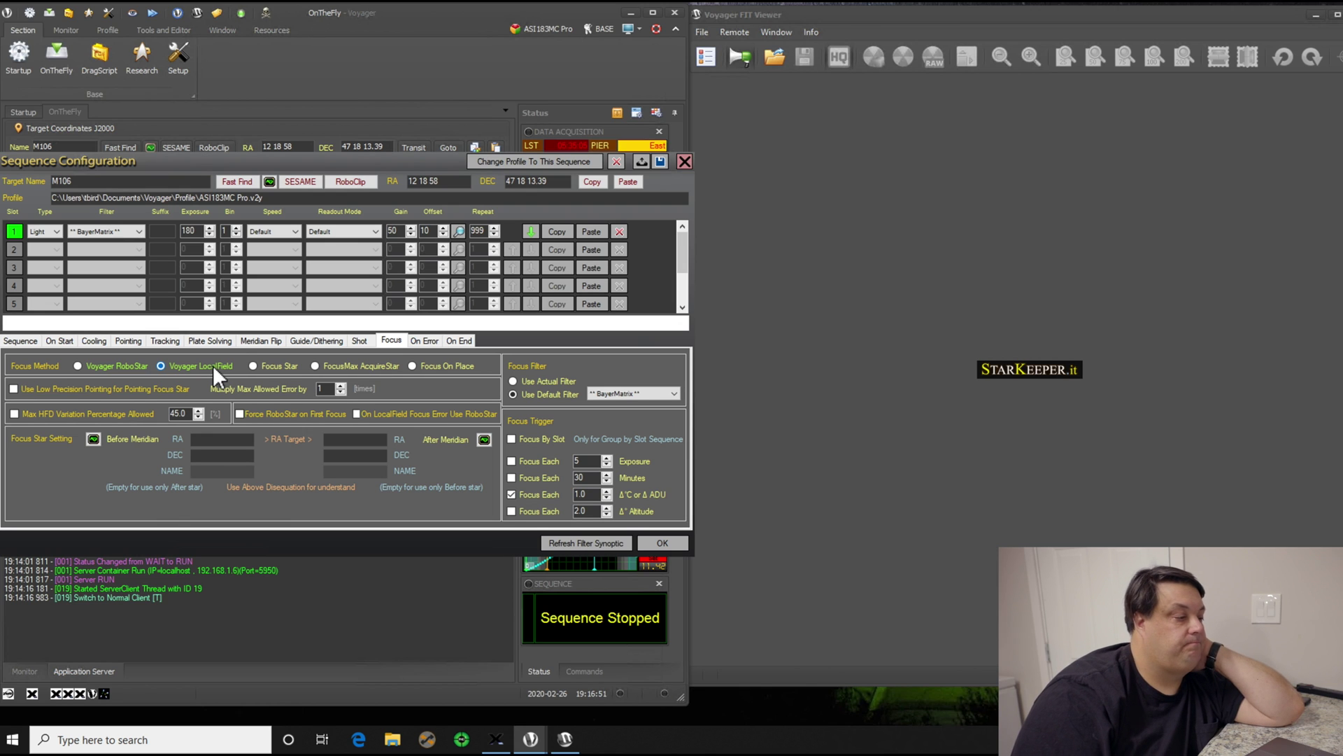
# Check the On Error and On End settings, then accept the M106 sequence configuration.
pyautogui.click(422, 341)
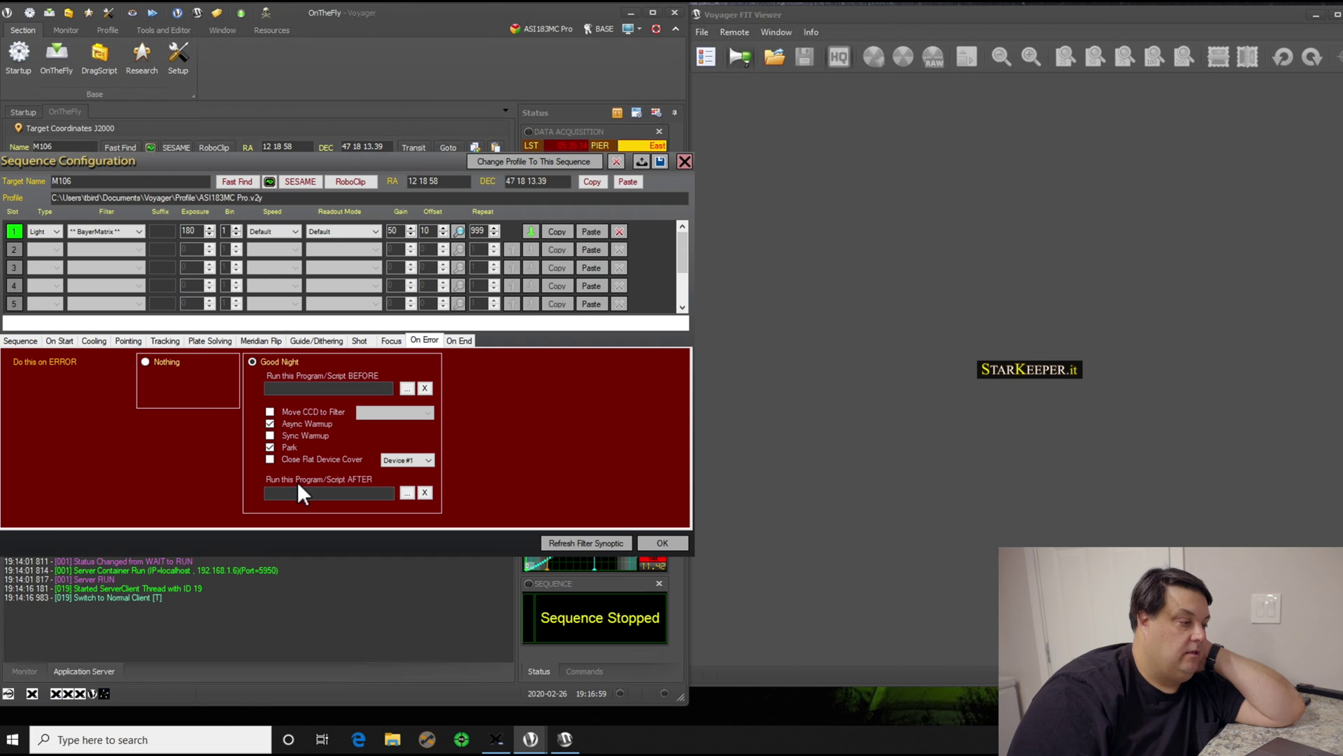
pyautogui.click(454, 341)
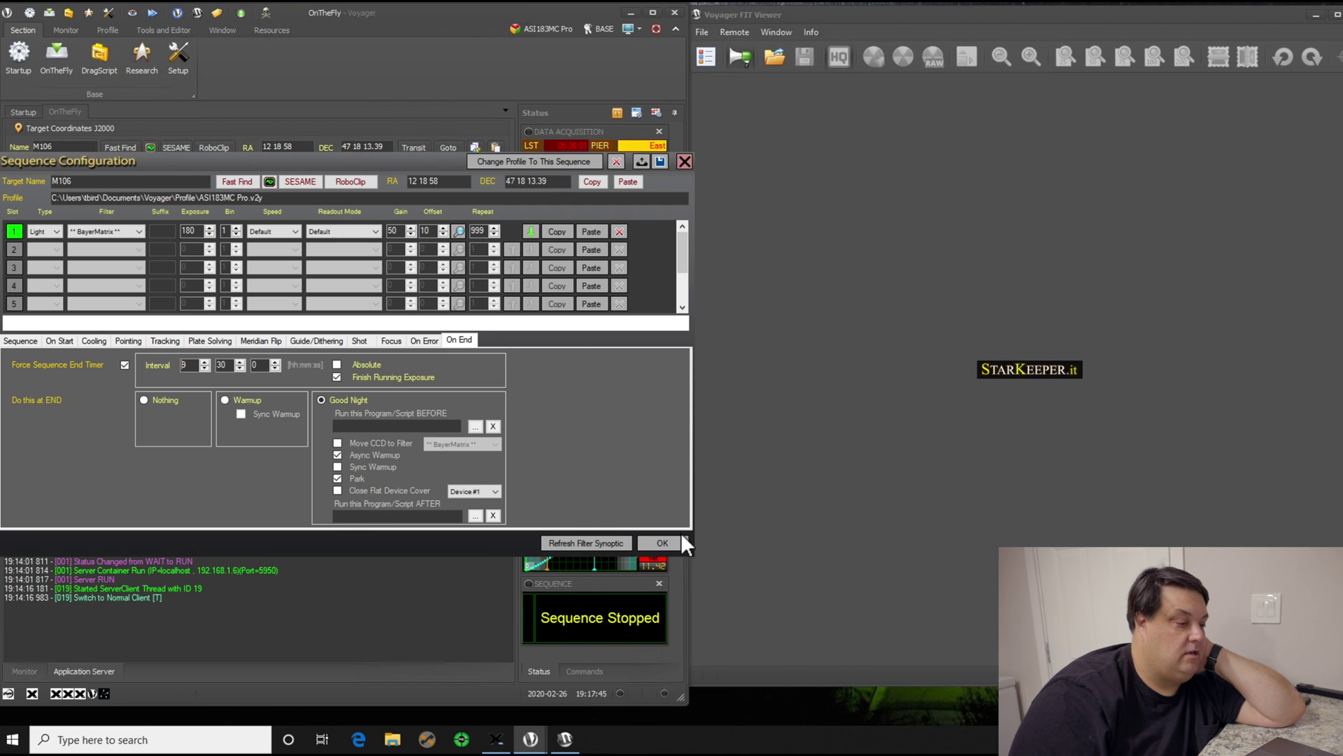
pyautogui.click(662, 543)
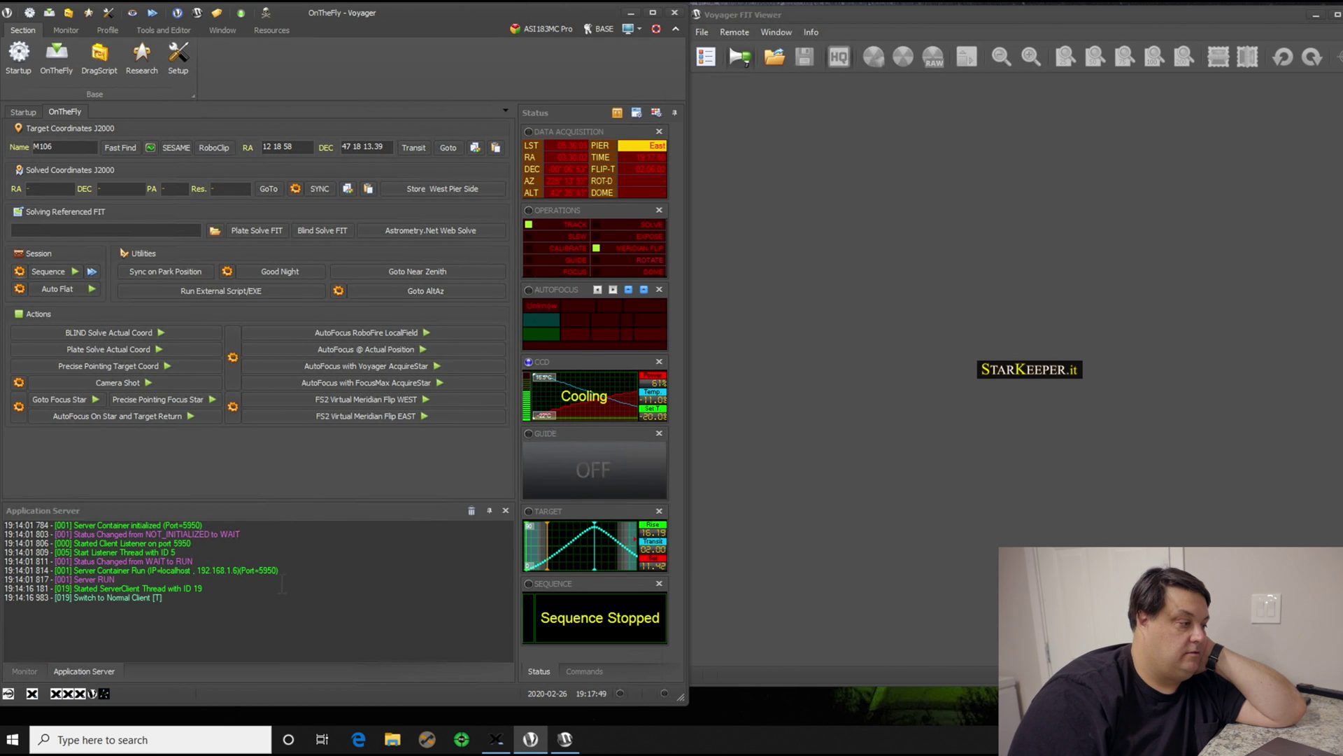
# Slew the telescope to M106's coordinates.
pyautogui.click(448, 147)
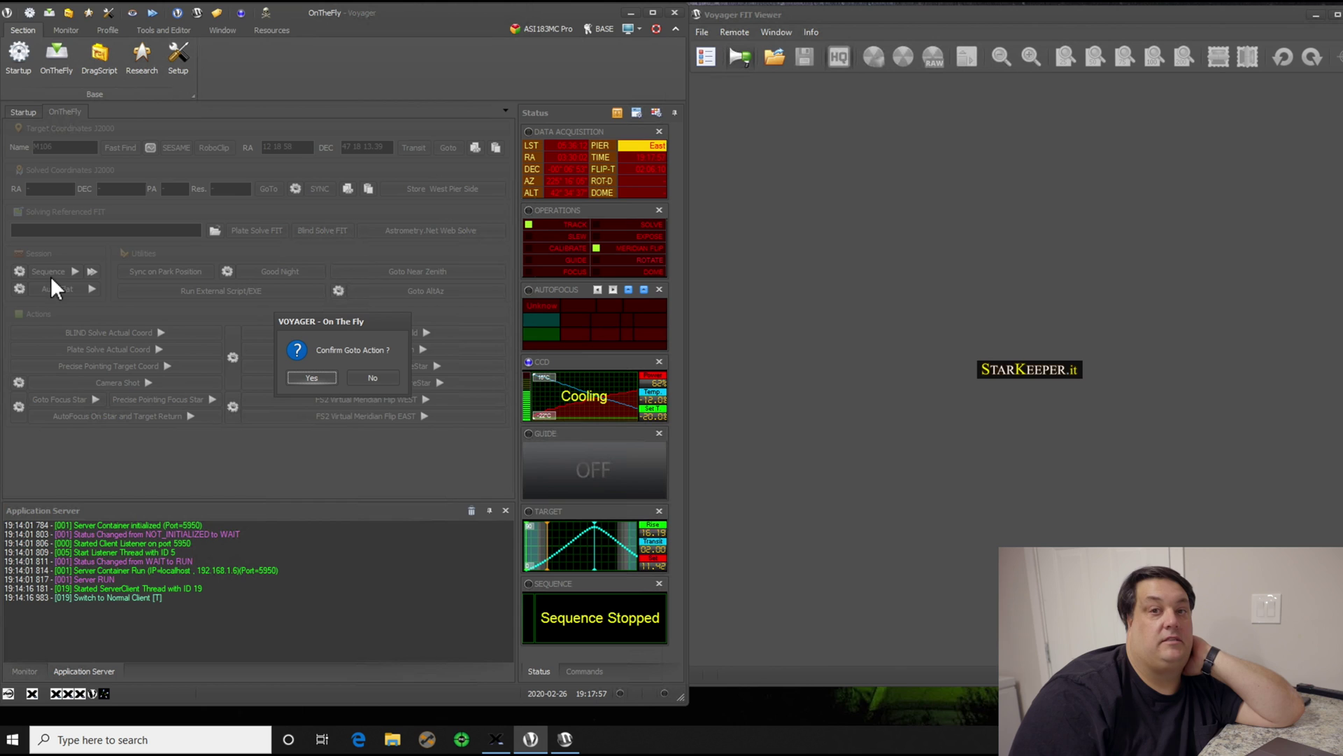
pyautogui.click(311, 377)
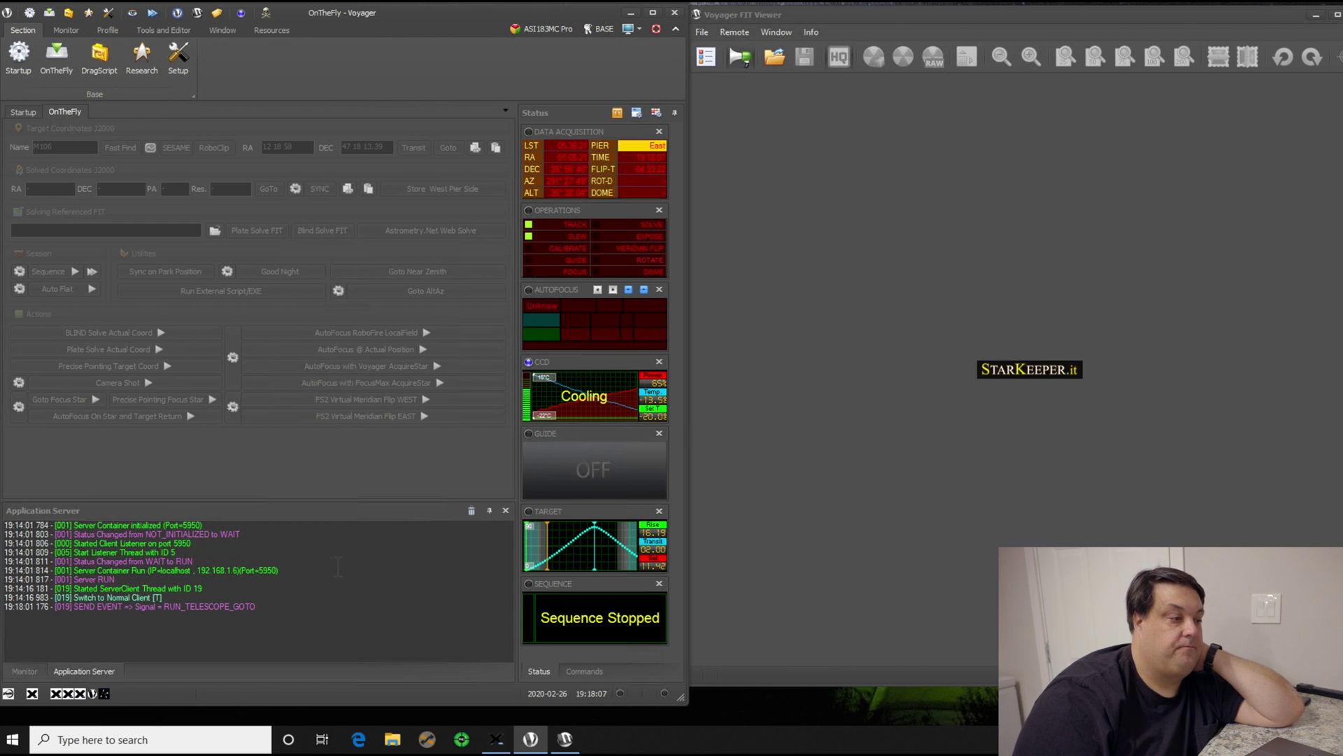
# Switch the right panel to Commands and launch AutoFocus RoboFire LocalField.
pyautogui.click(584, 671)
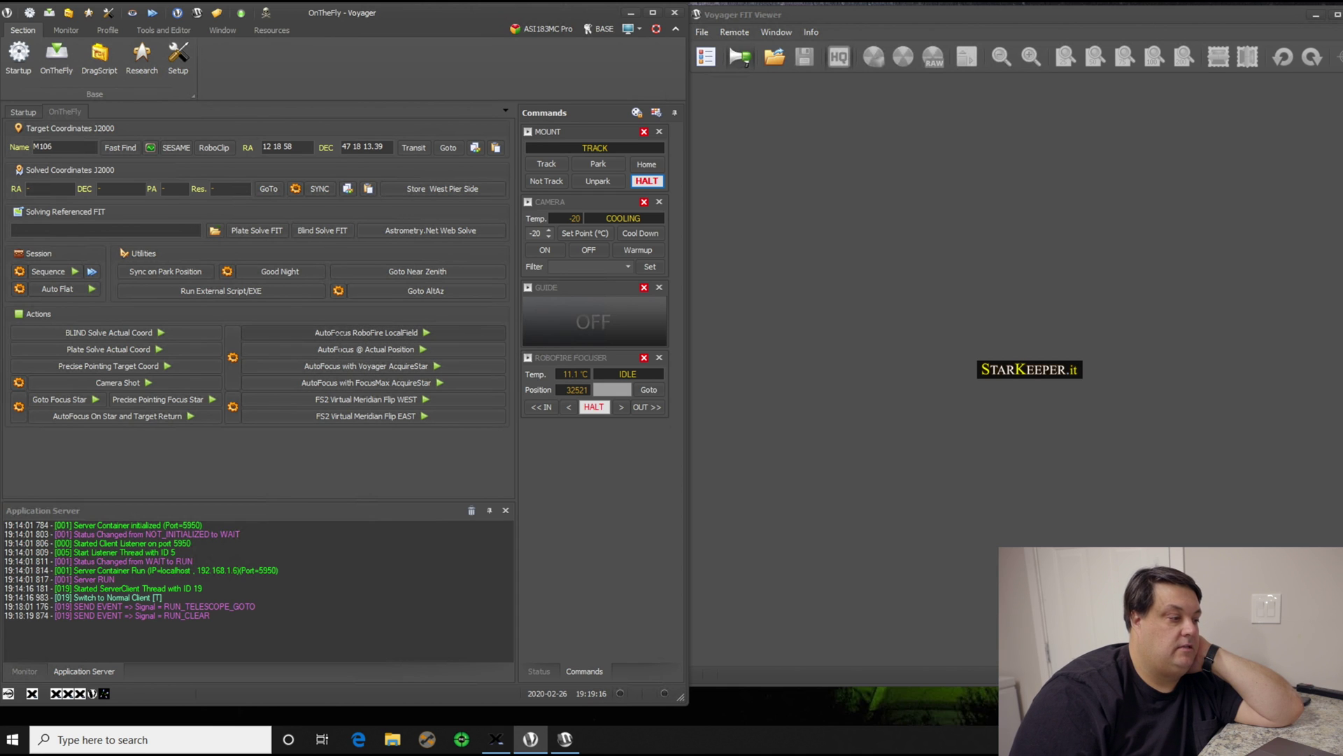
pyautogui.click(350, 335)
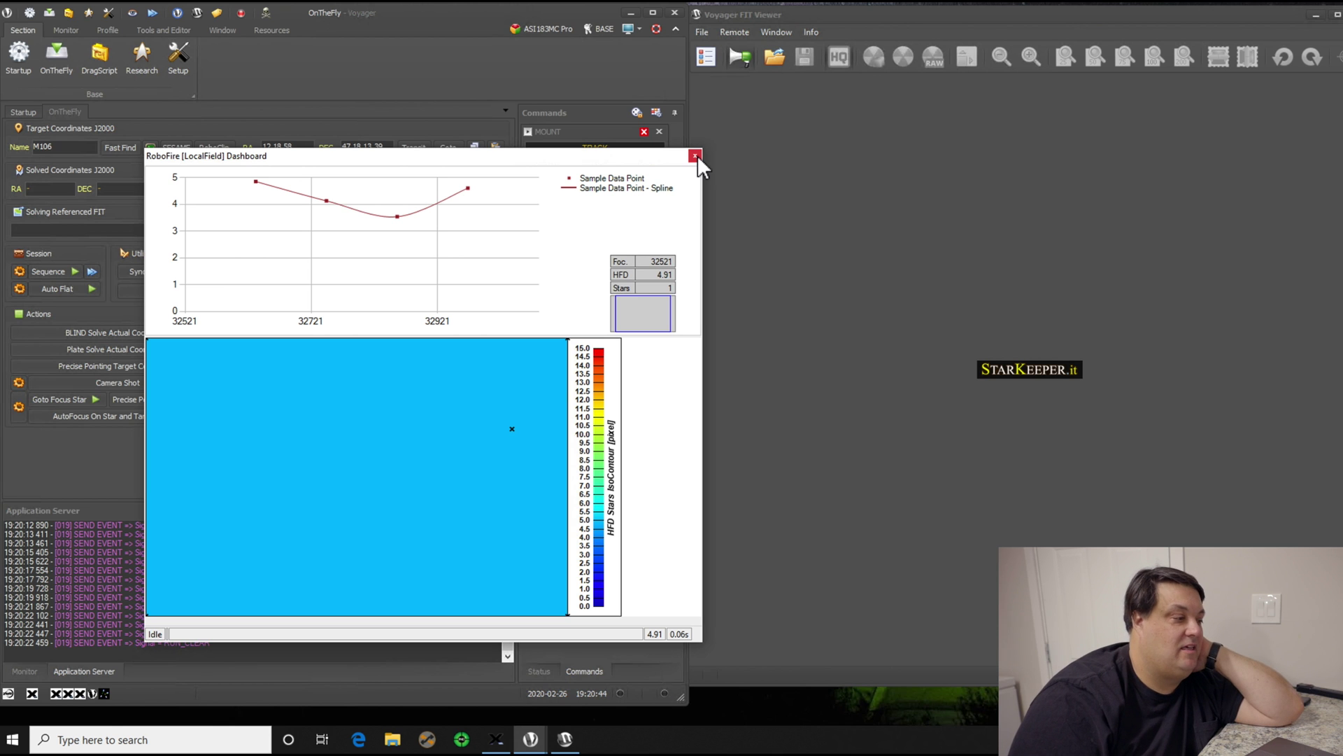
# Close the RoboFire Dashboard after the autofocus ends with FOCUS_ERROR.
pyautogui.click(696, 155)
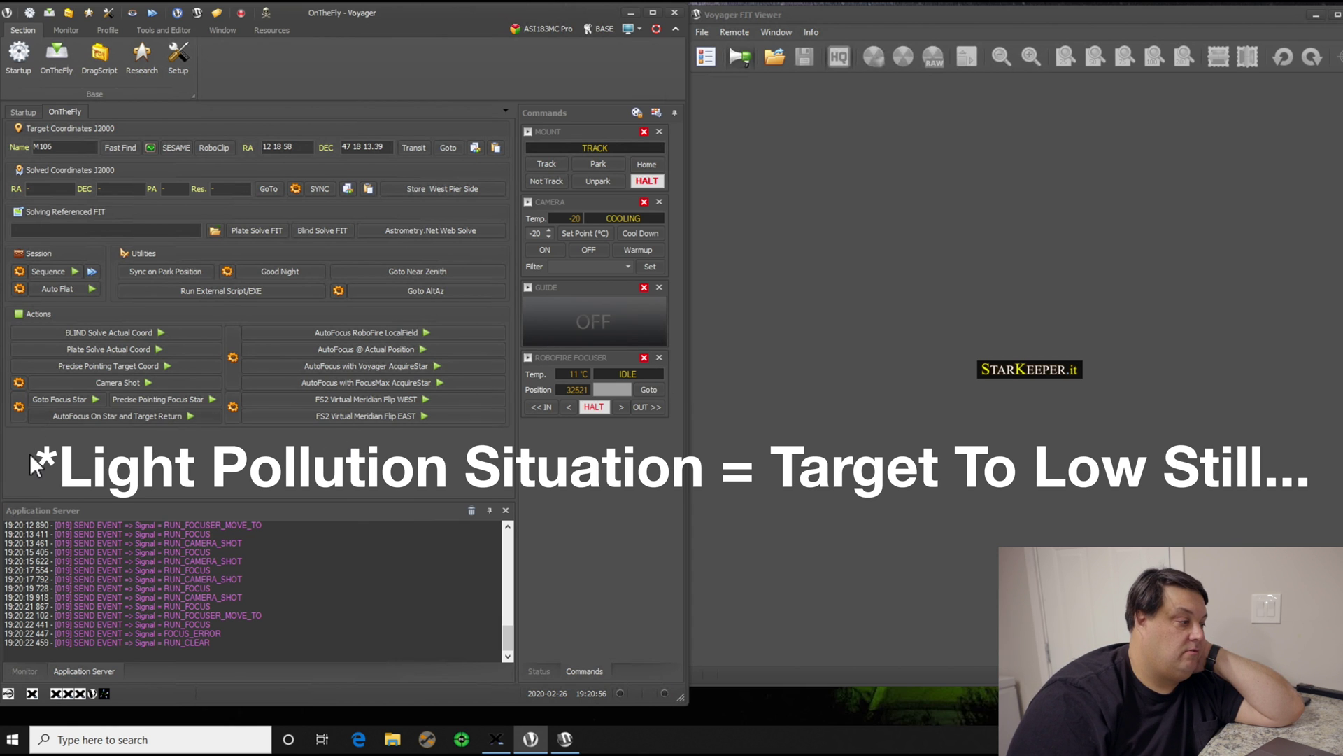
# Open the sequence configuration and close it again without loading a file.
pyautogui.click(19, 271)
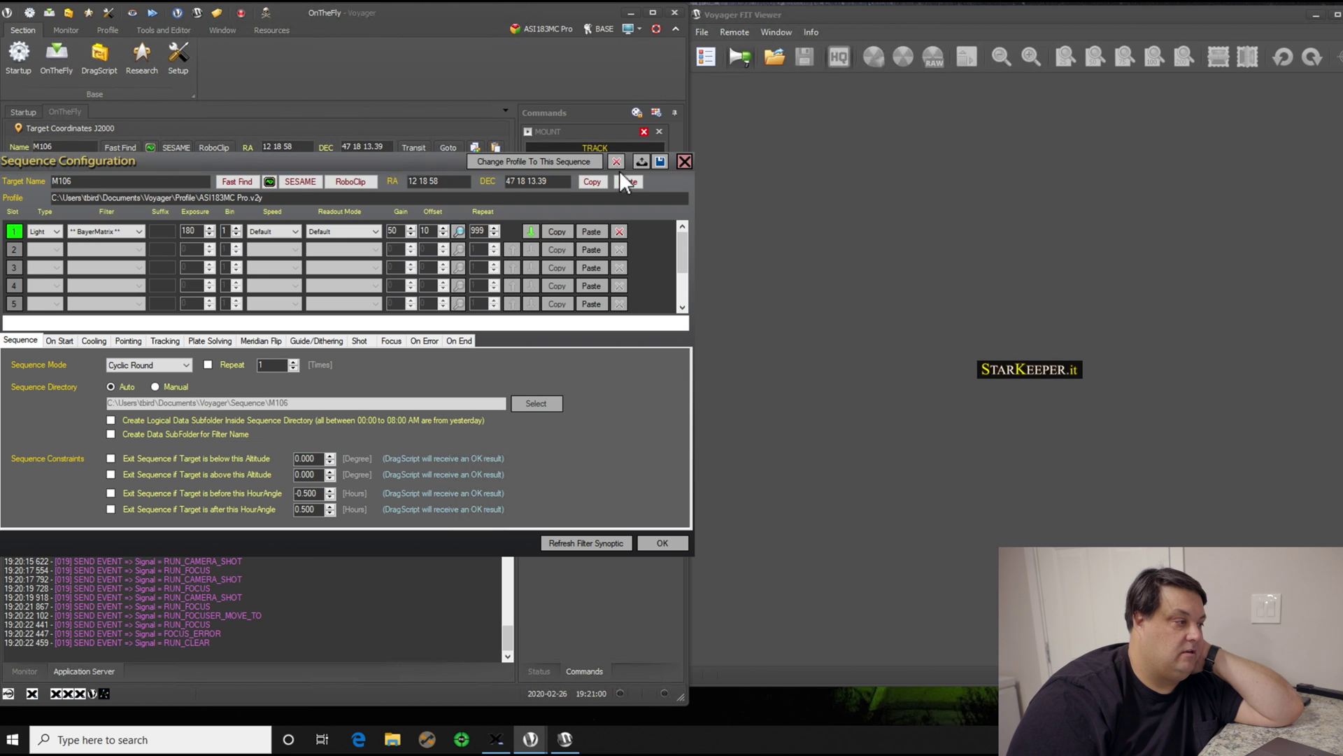
pyautogui.click(643, 160)
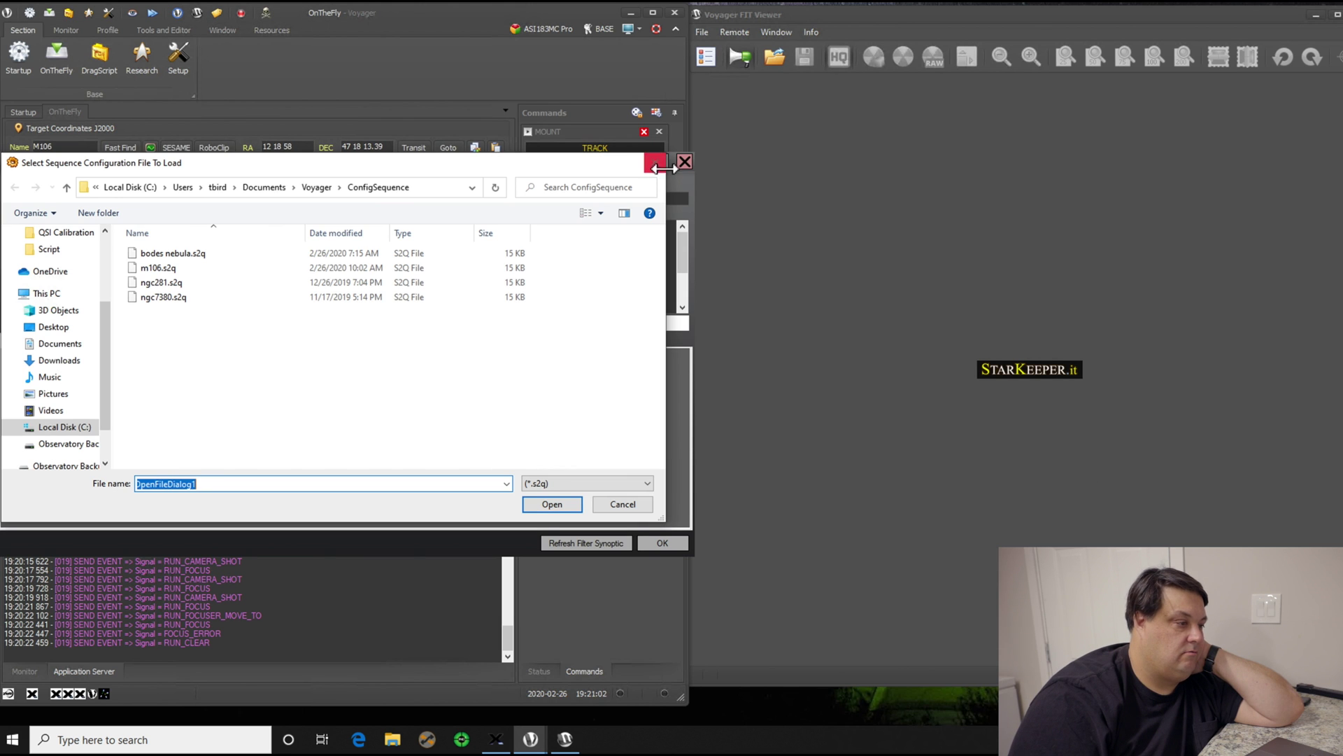
pyautogui.click(656, 162)
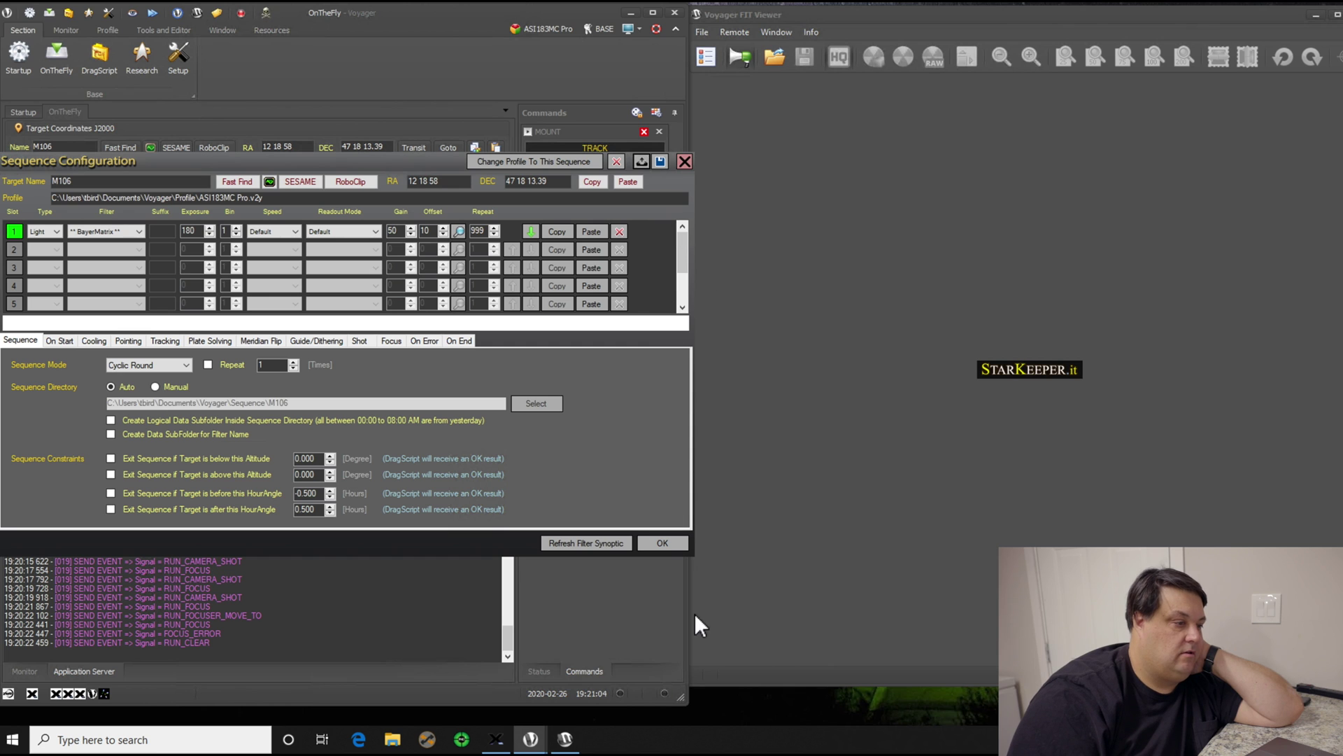
pyautogui.click(685, 161)
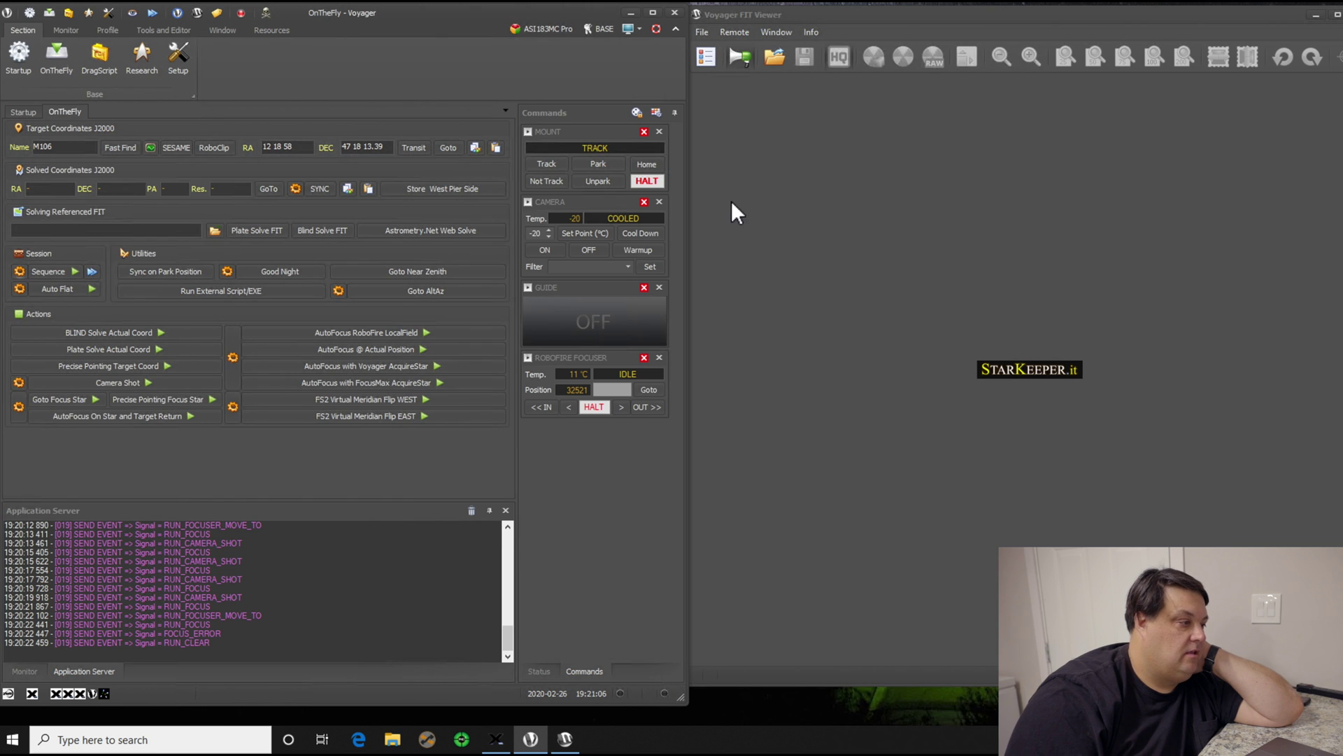
# Find M 81 (RA 09 55 33.499, DEC 69 04 02.00), make it the target and slew there.
pyautogui.click(150, 145)
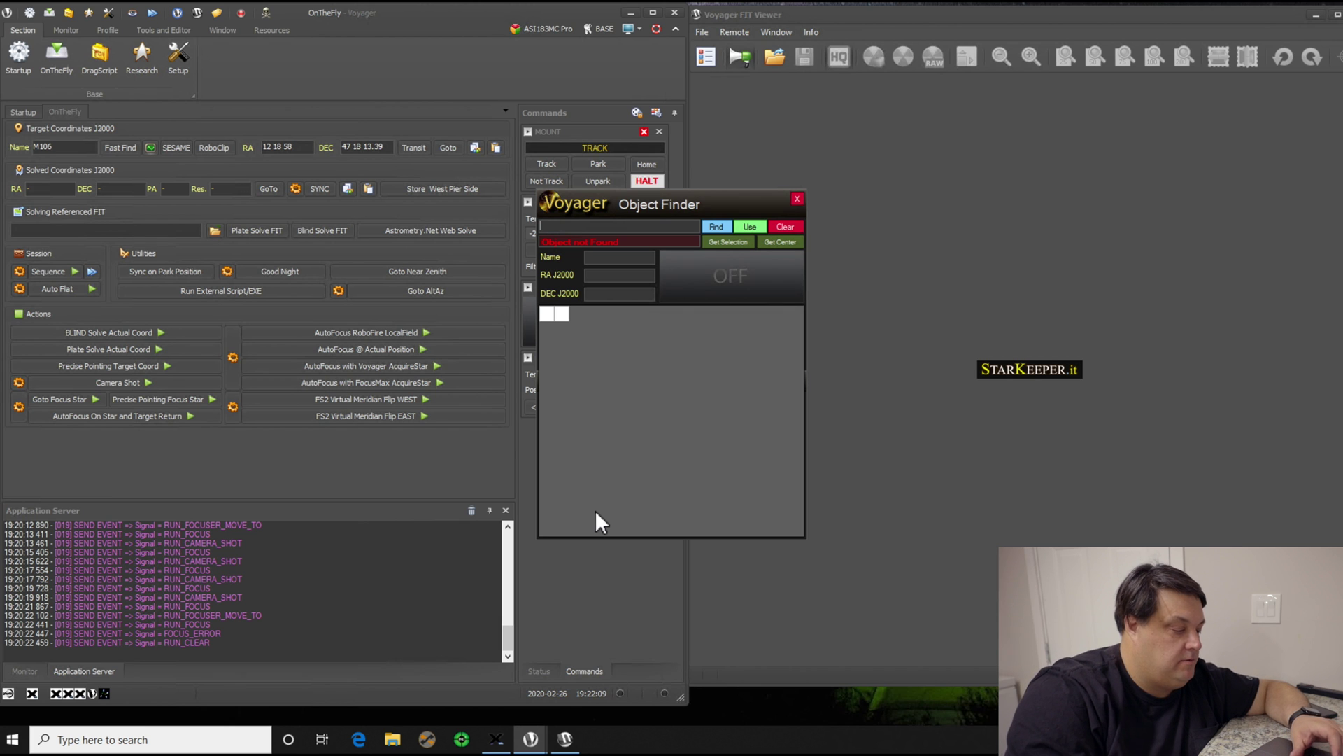
pyautogui.write('m81')
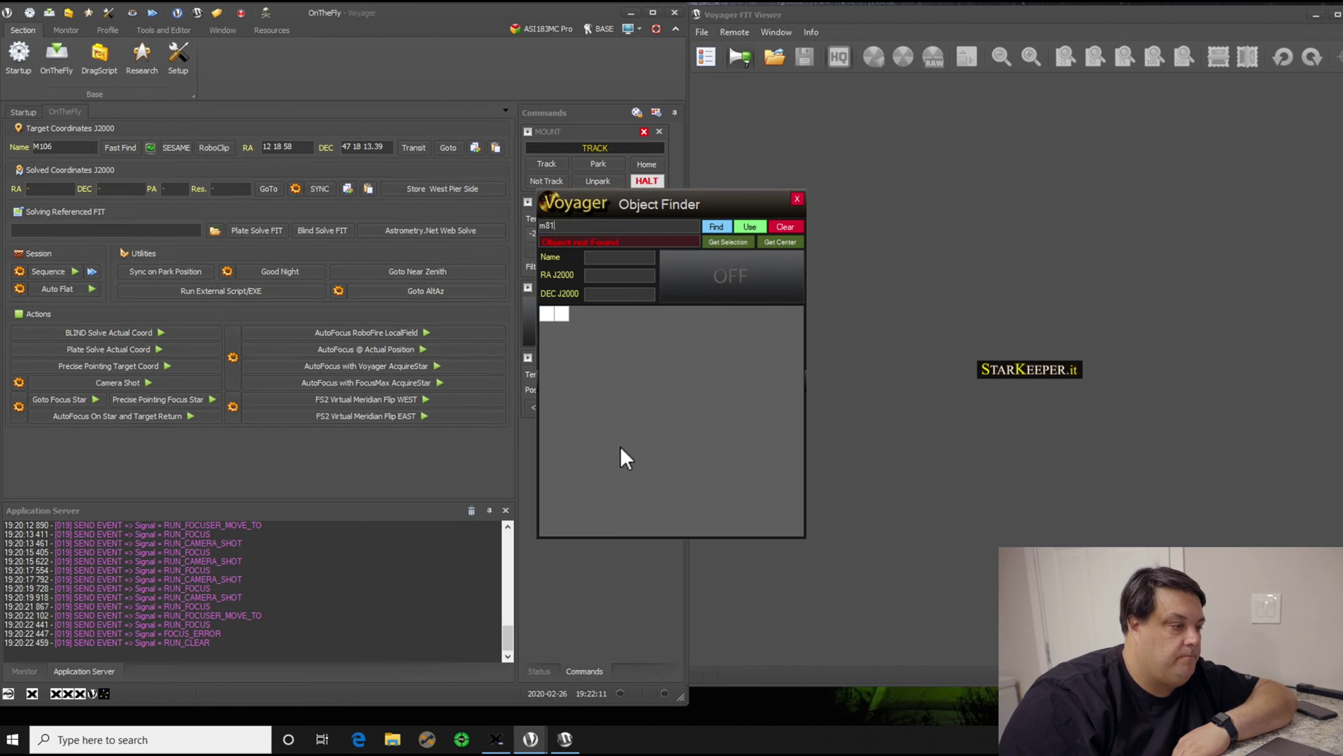
pyautogui.click(717, 228)
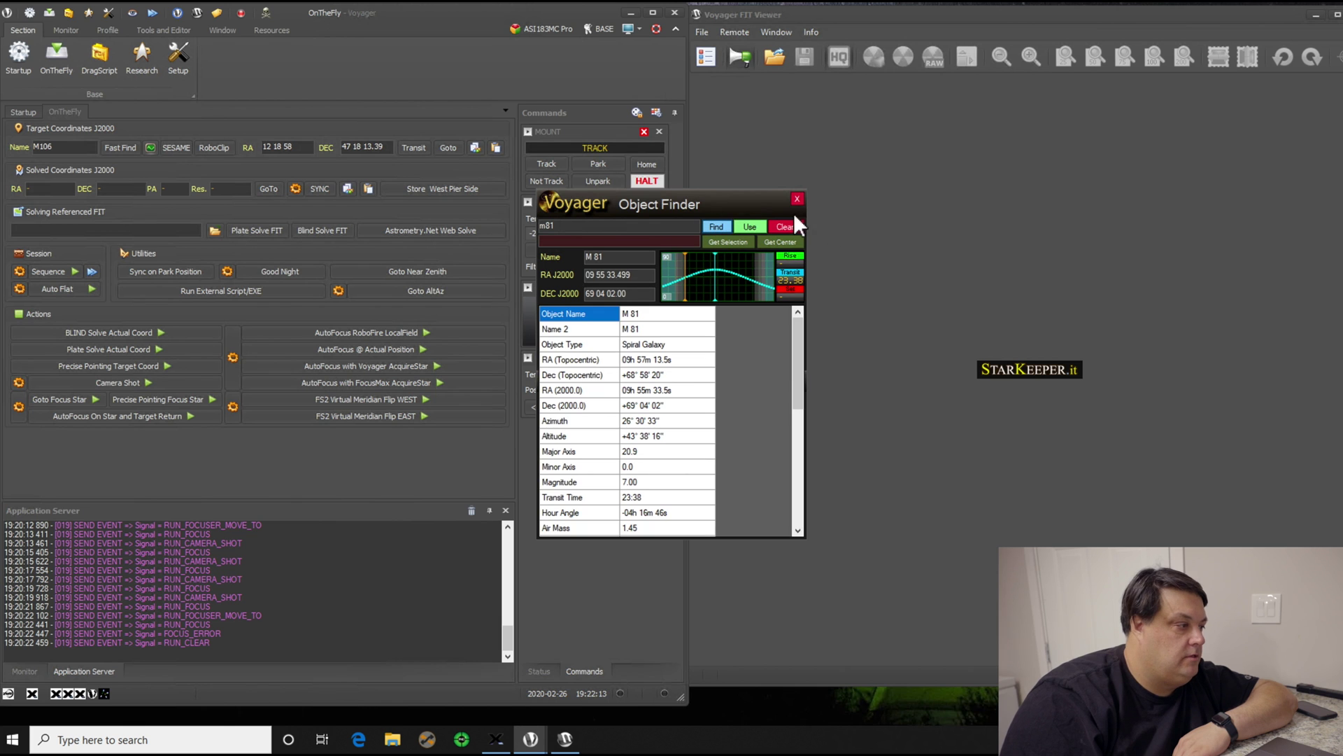
pyautogui.click(749, 223)
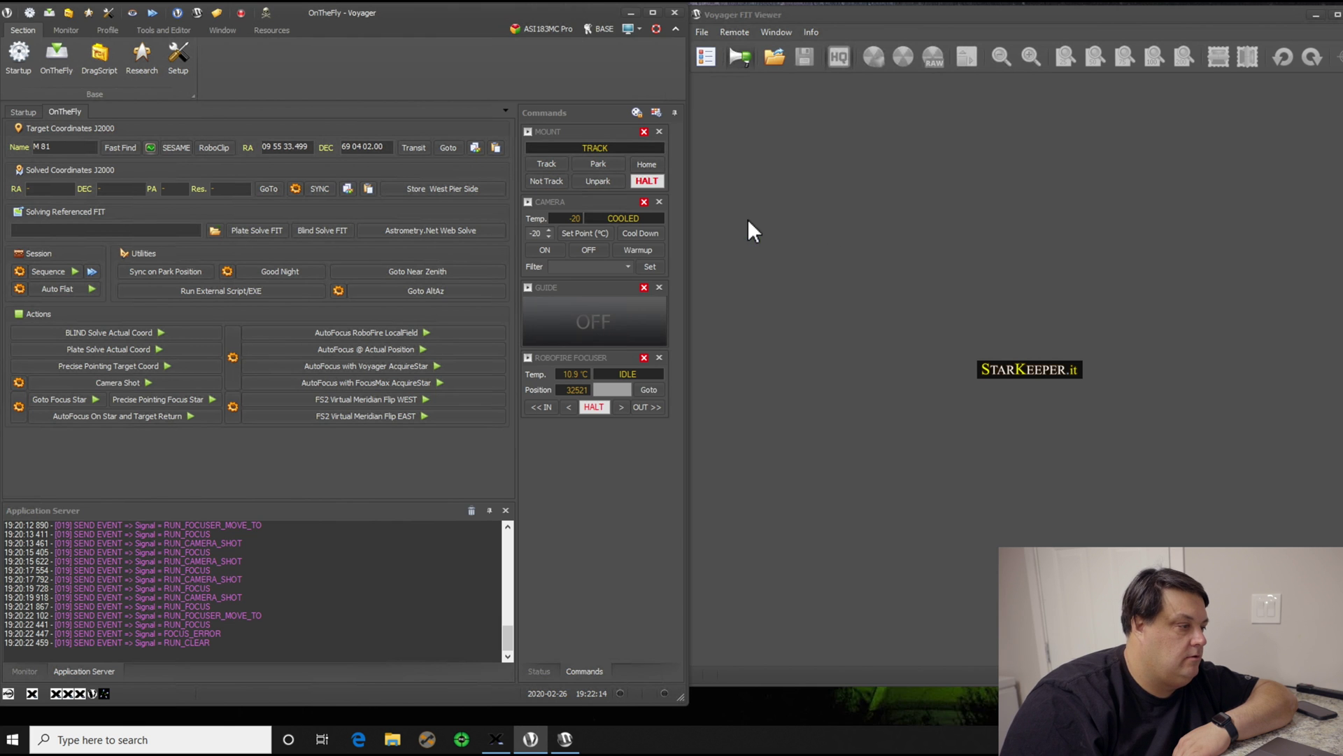
pyautogui.click(446, 148)
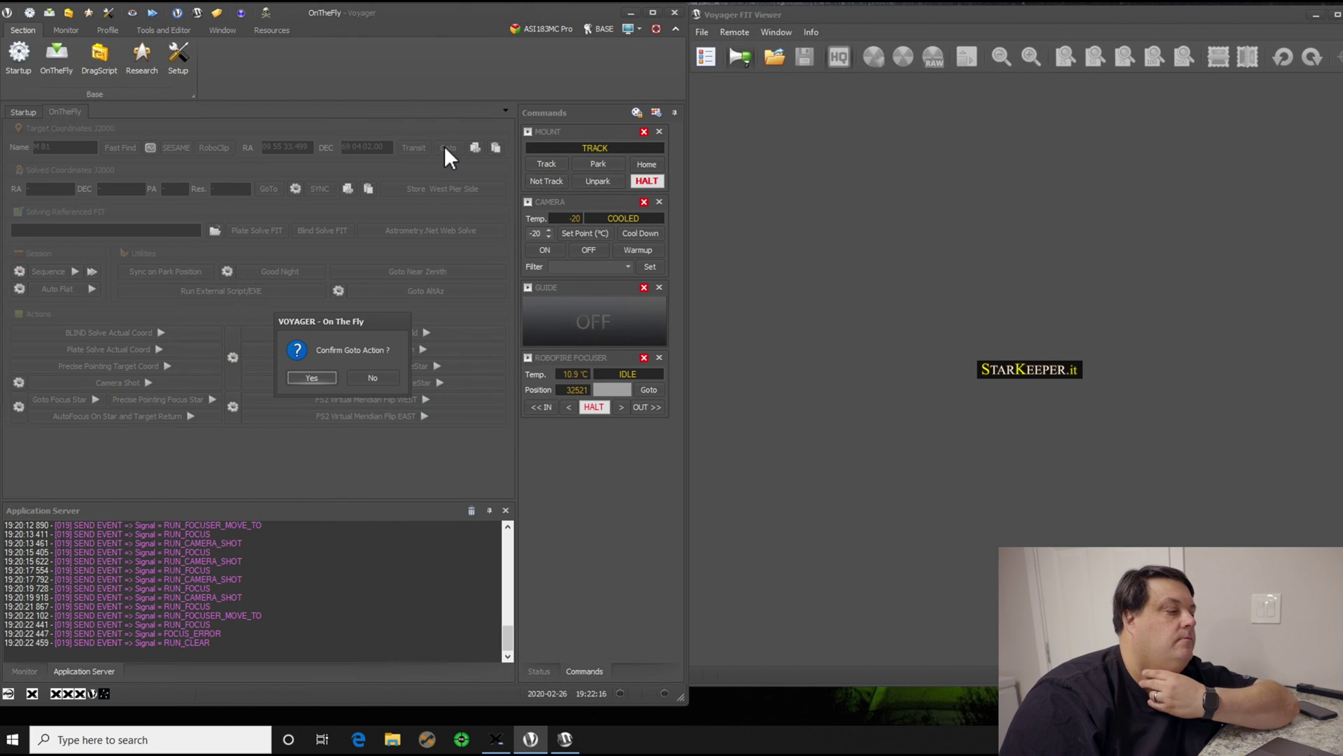
pyautogui.click(332, 378)
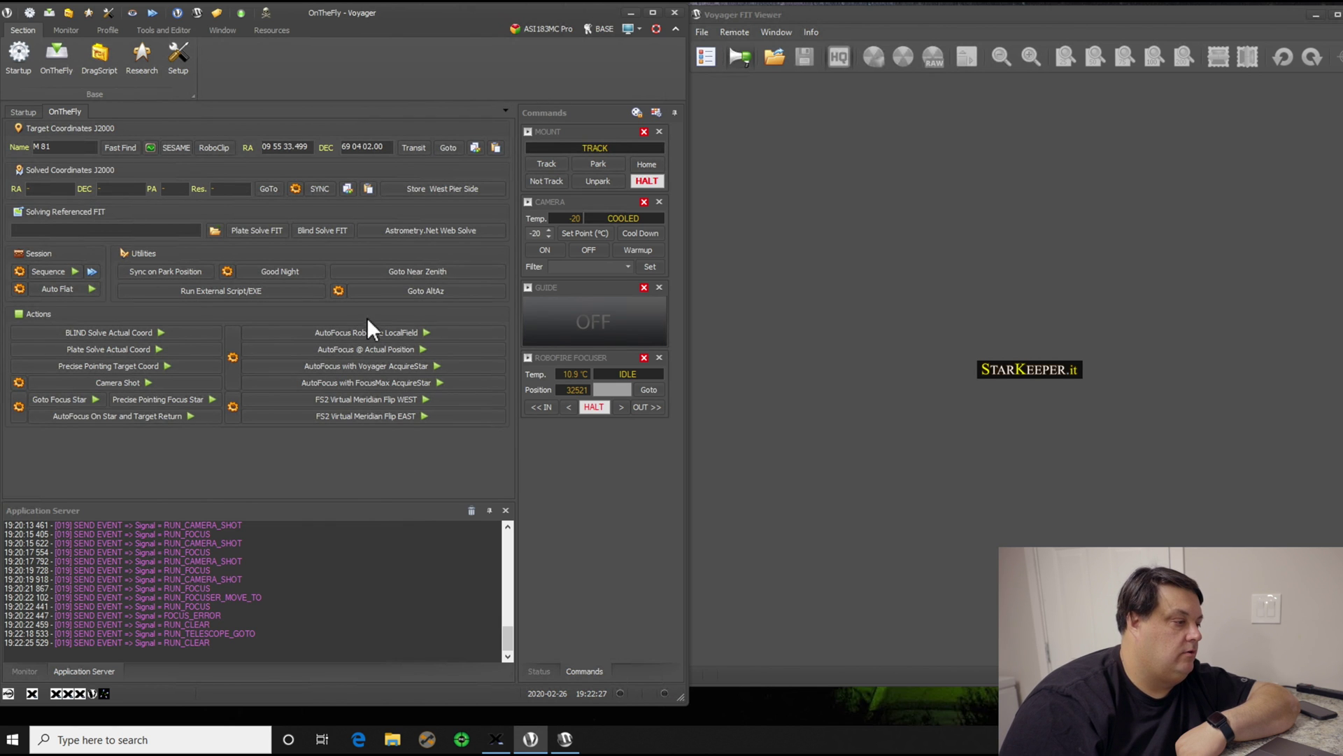
# Run a RoboFire local-field autofocus near M 81, reaching position 32823 at HFD 4.06, then close the dashboard.
pyautogui.click(372, 336)
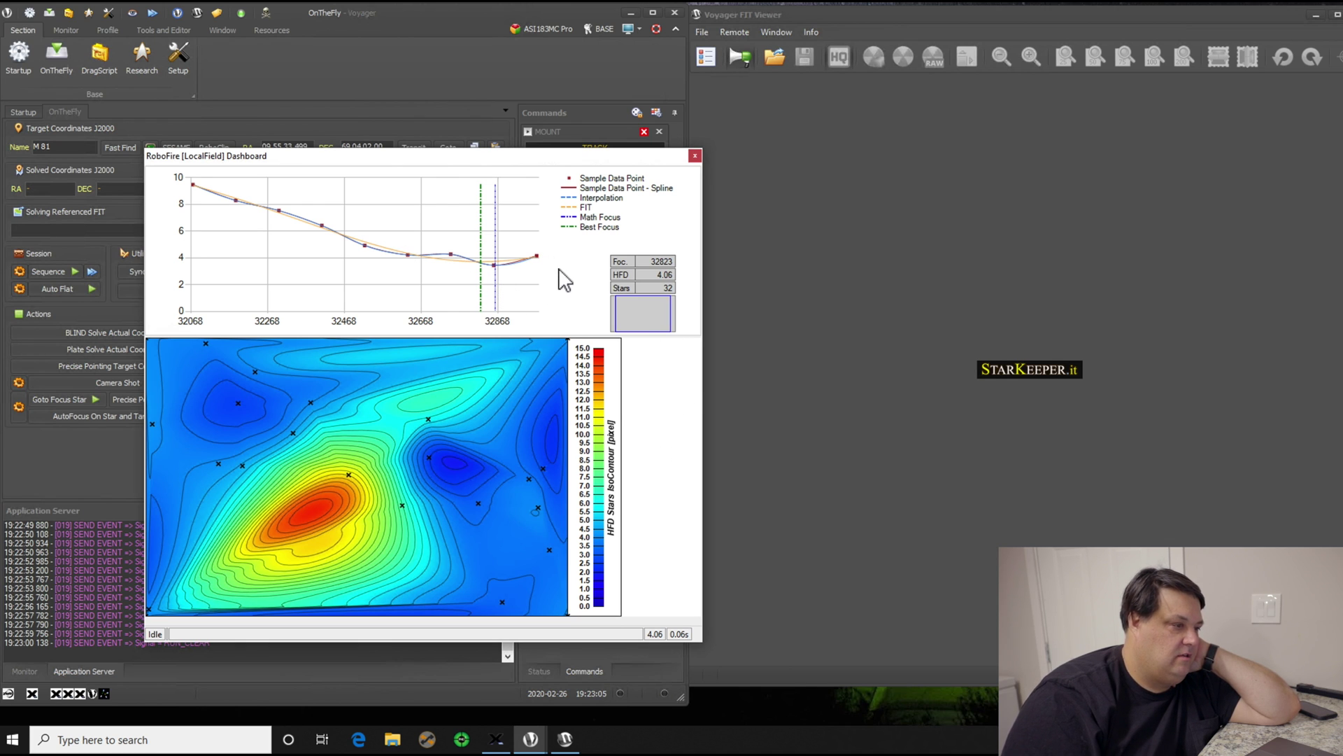
pyautogui.click(694, 153)
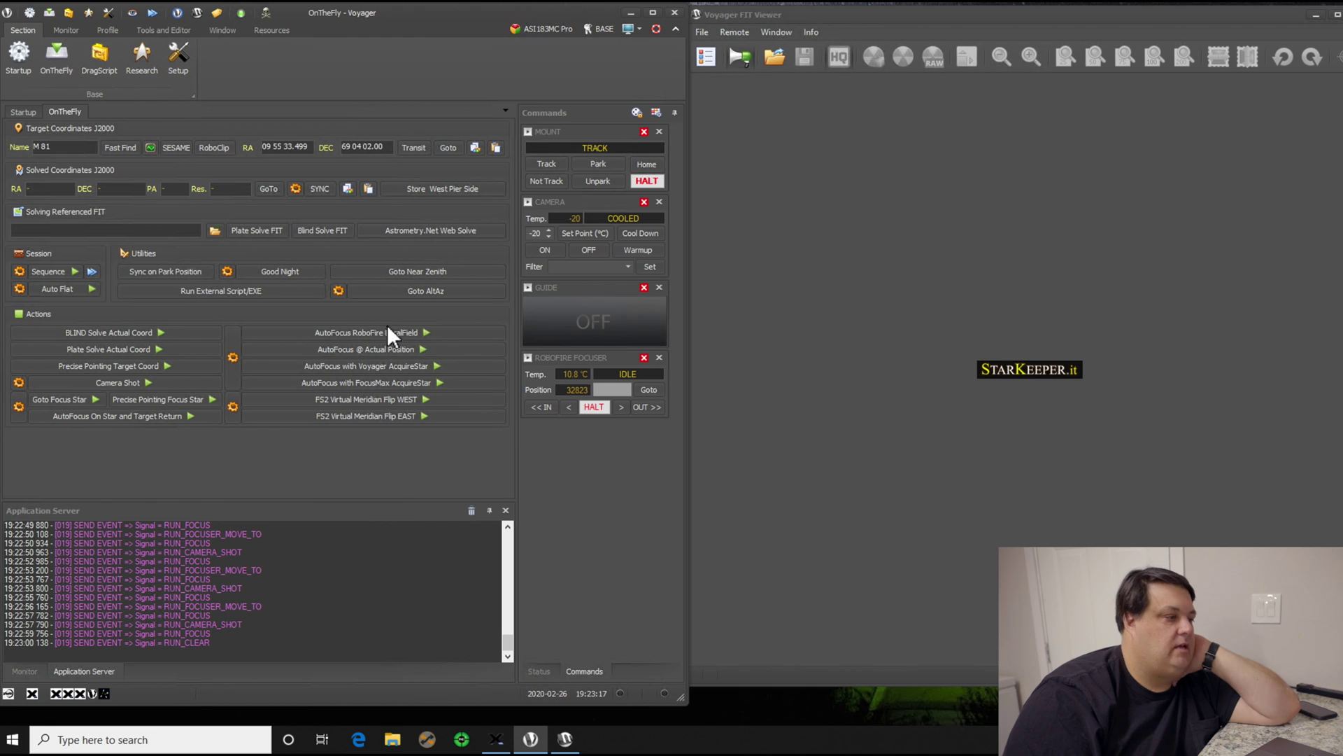
# Repeat the local-field autofocus, settling at focuser position 32801 with HFD 4.22, and close the dashboard.
pyautogui.click(368, 331)
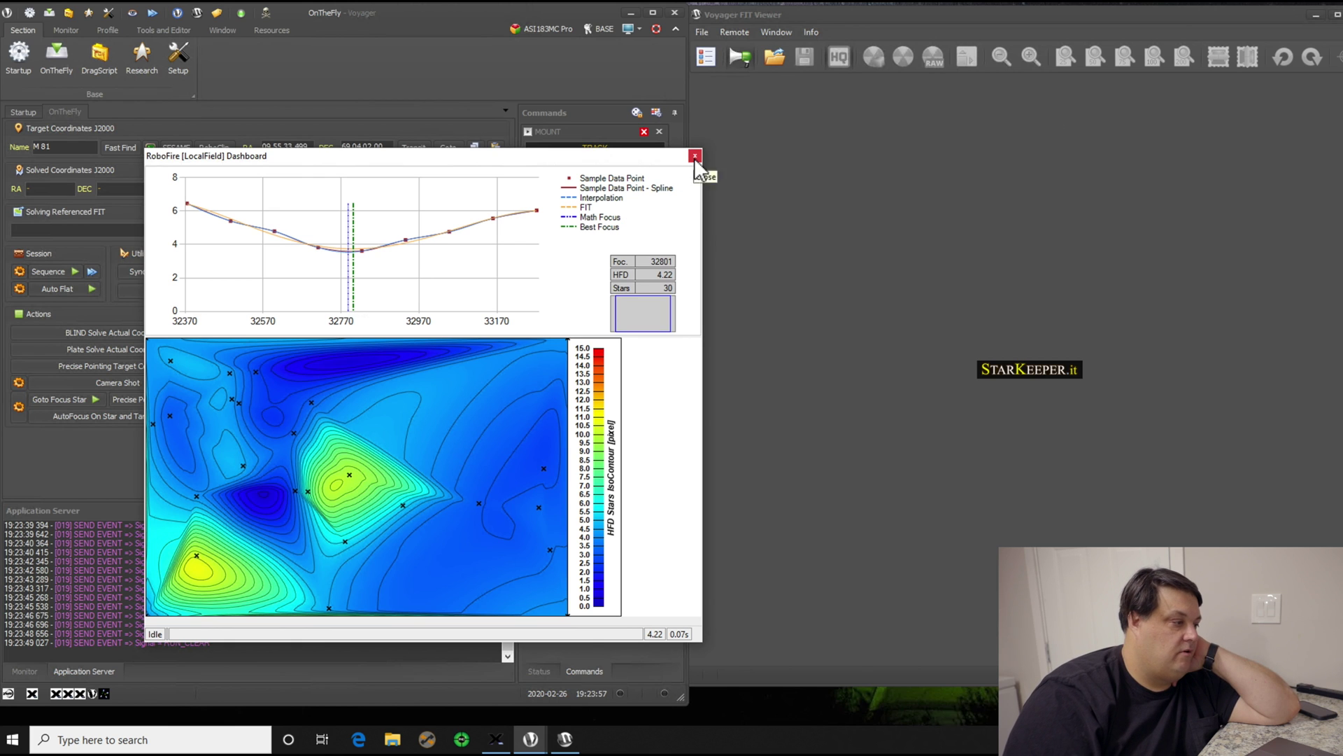
pyautogui.click(695, 156)
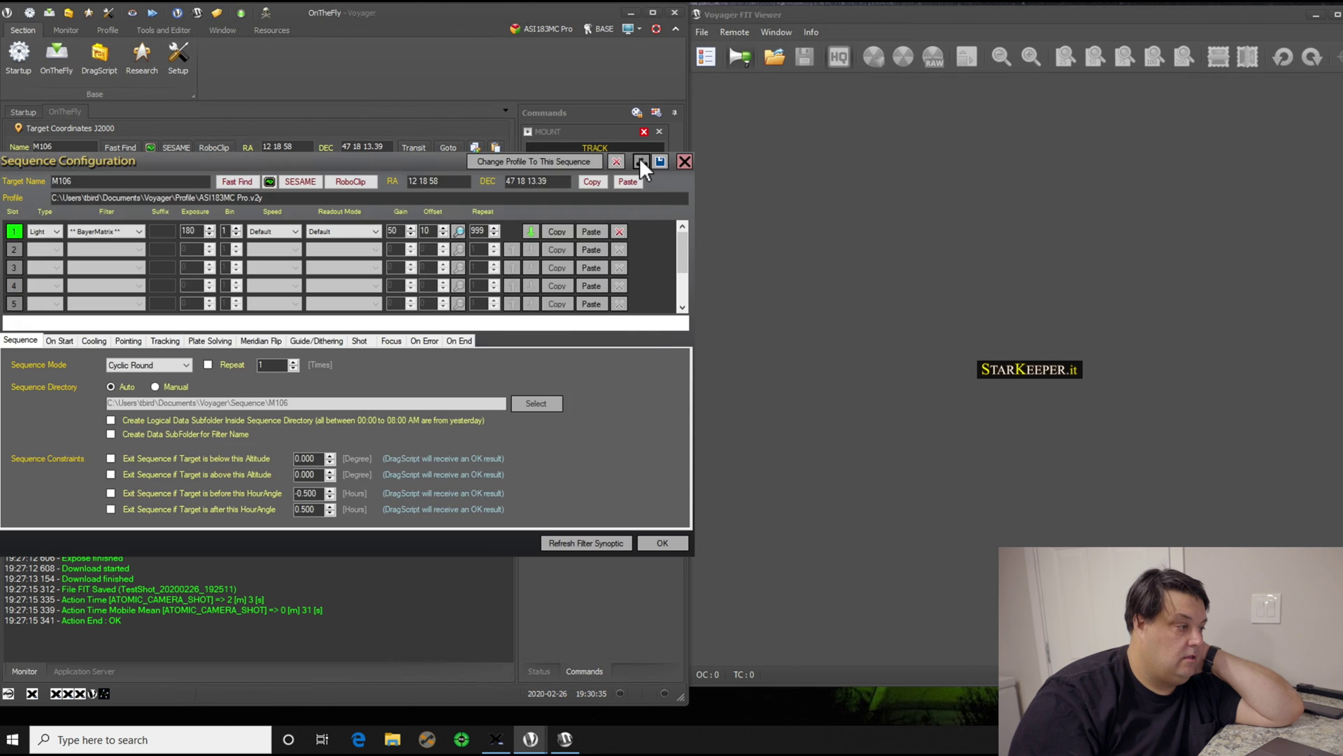
# Load the bodes nebula.s2q sequence so Bode's Nebula becomes the target.
pyautogui.click(640, 157)
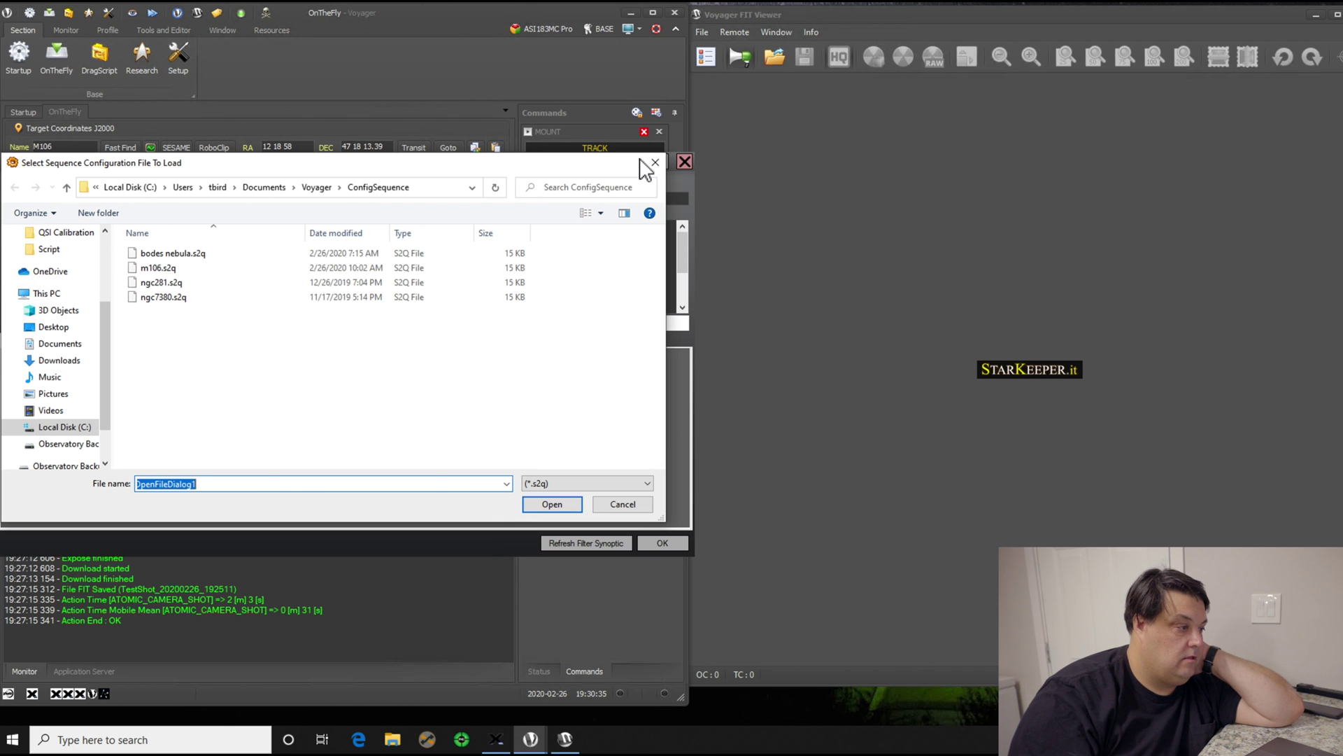
pyautogui.click(190, 255)
pyautogui.click(553, 504)
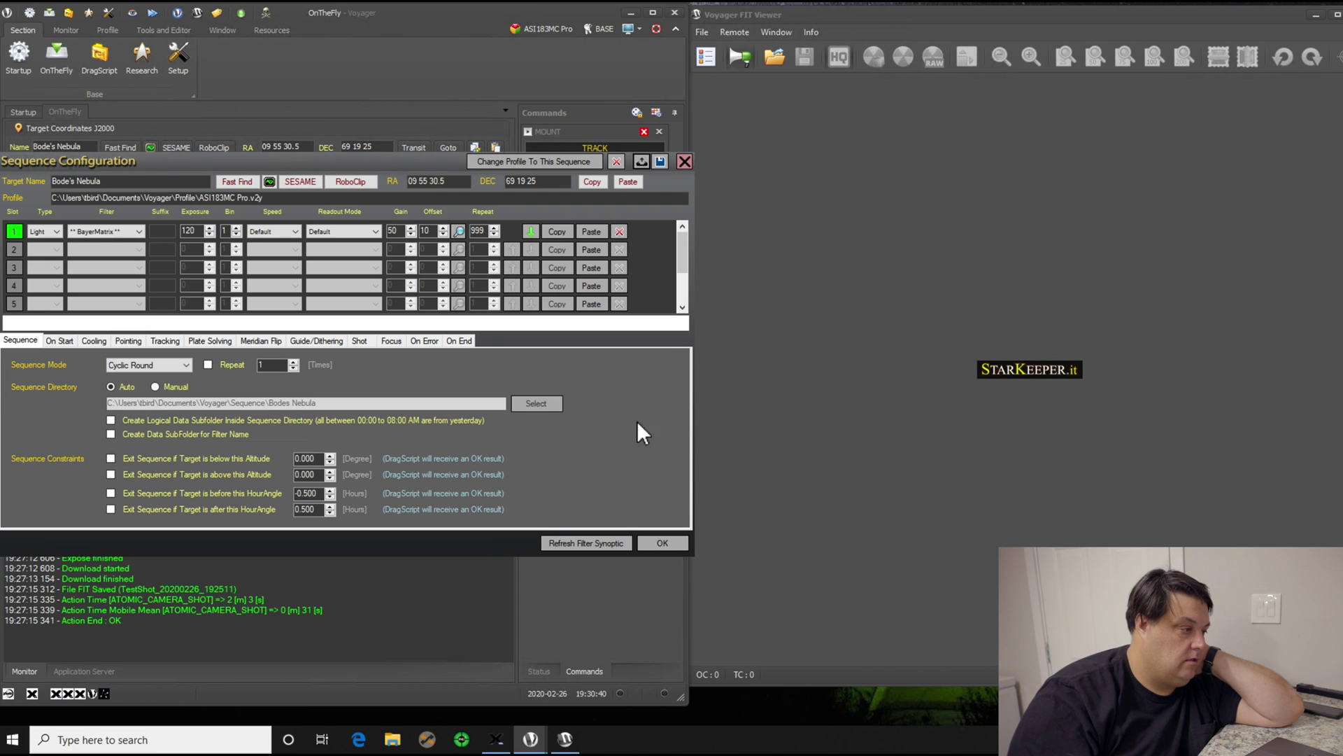
pyautogui.click(665, 543)
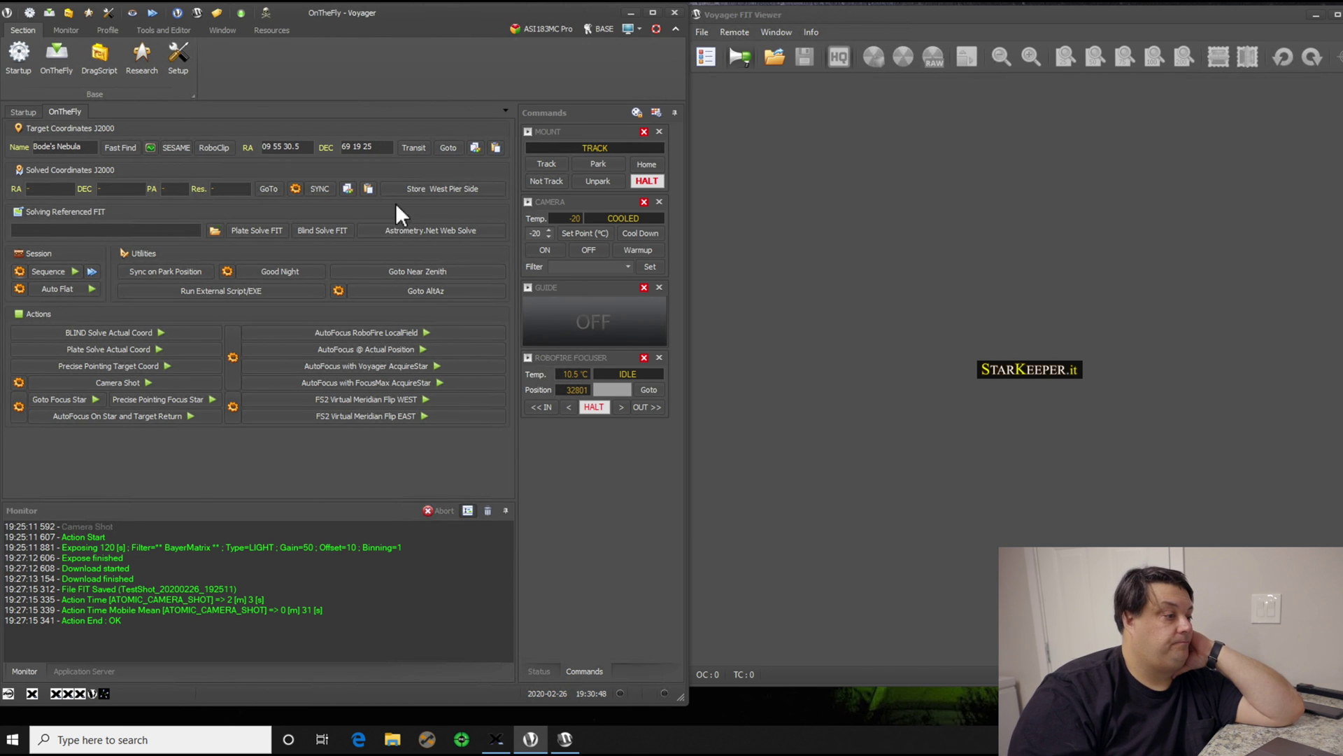
# Slew the telescope to Bode's Nebula and start precise pointing on its coordinates.
pyautogui.click(449, 148)
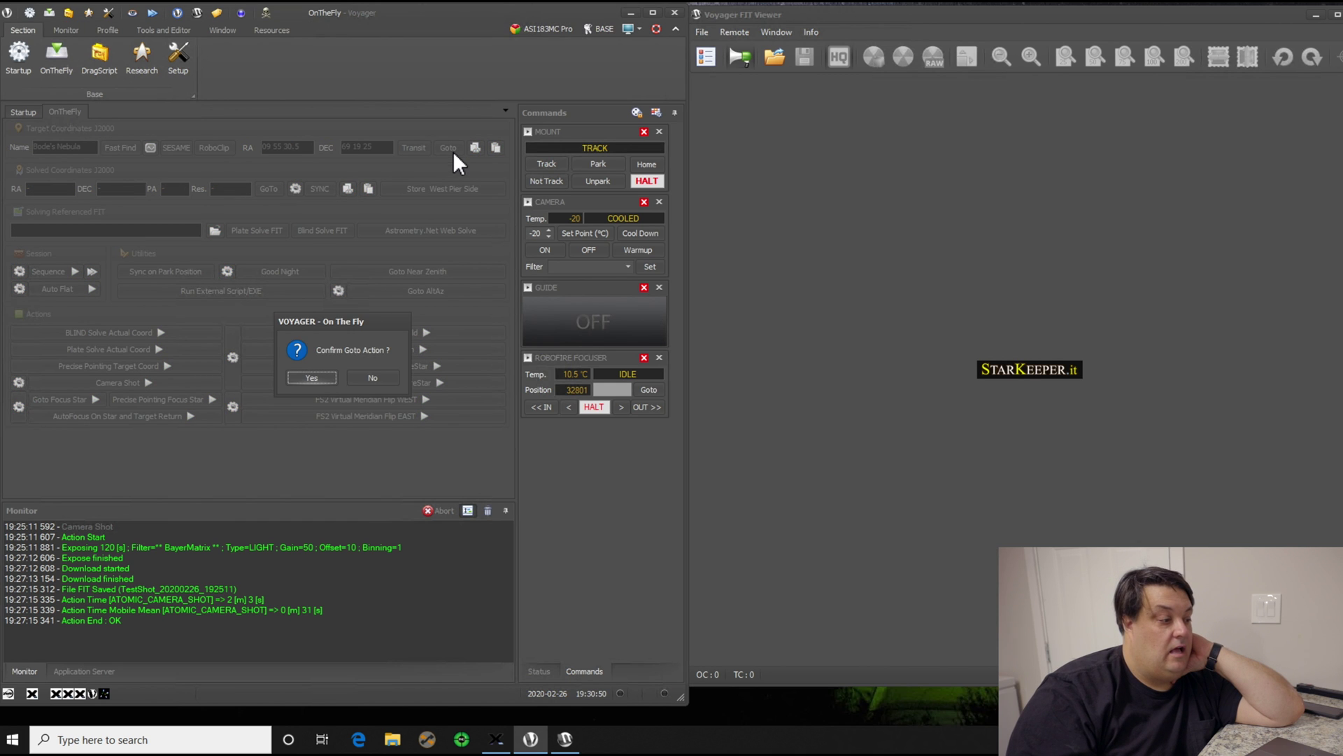
pyautogui.click(327, 377)
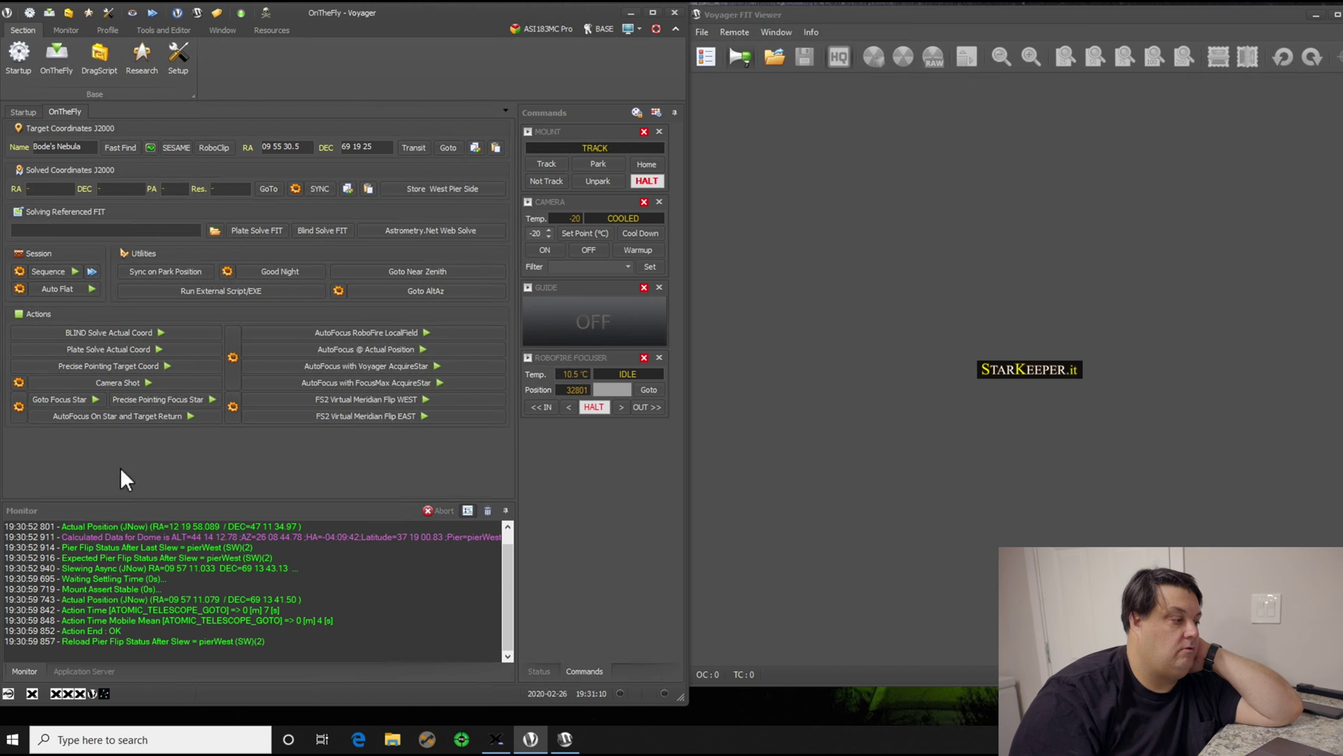
pyautogui.click(119, 367)
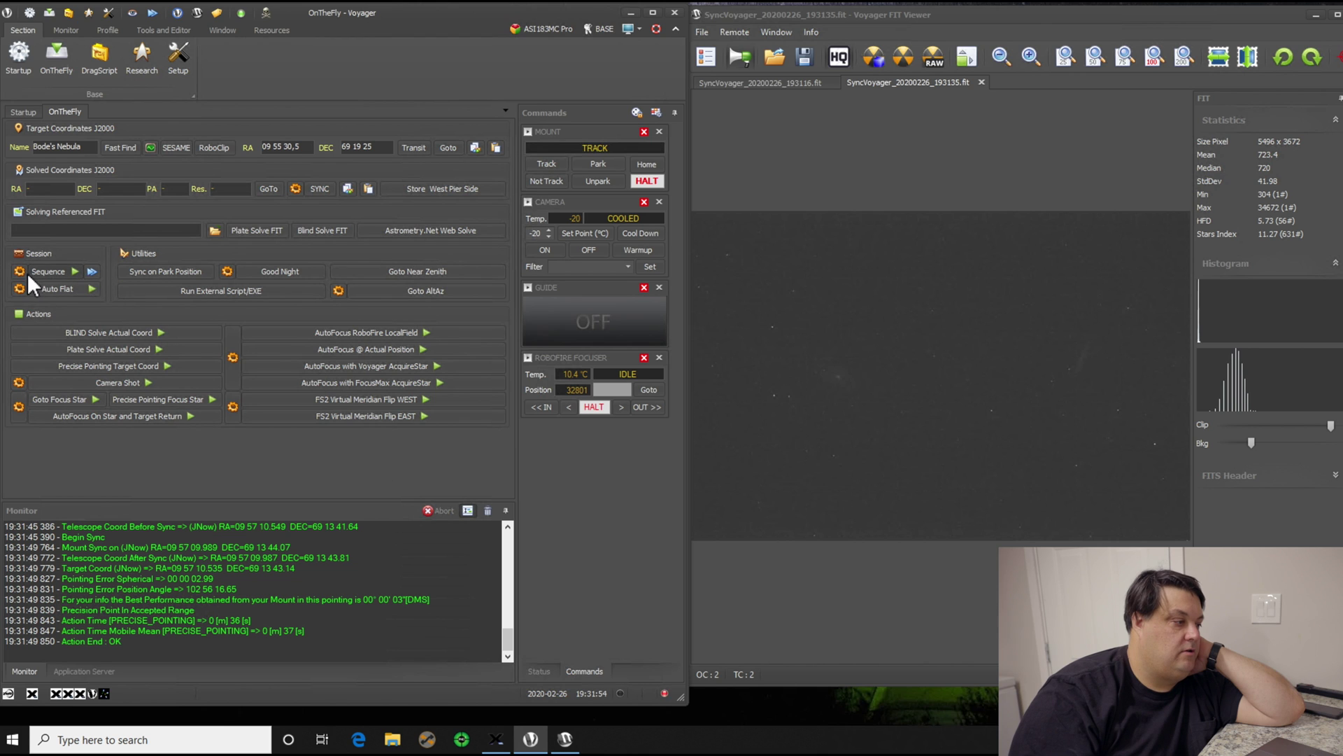
# Once pointing is within the accepted range, bring up the Sequence Start Flag dialog.
pyautogui.click(93, 270)
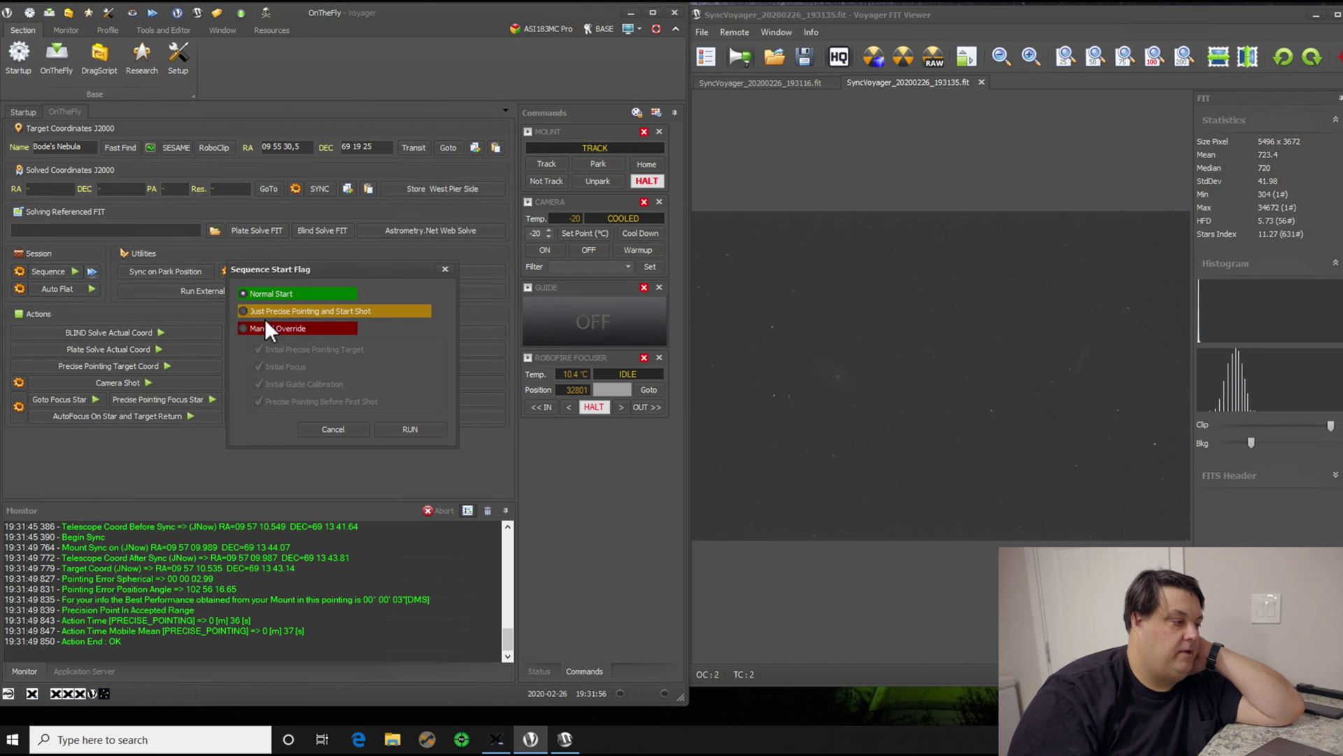
# Run the sequence under Manual Override with precise pointing, guide calibration and initial focus all unchecked.
pyautogui.click(243, 328)
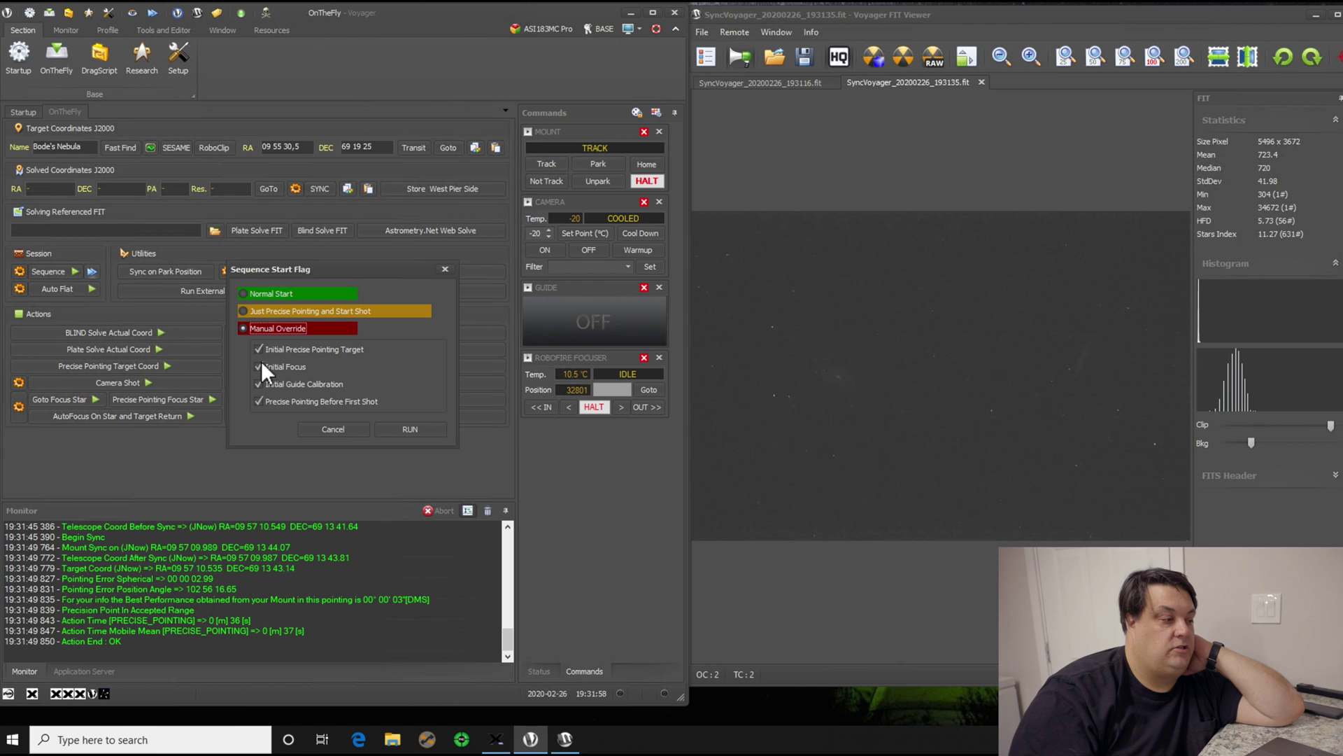
pyautogui.click(259, 349)
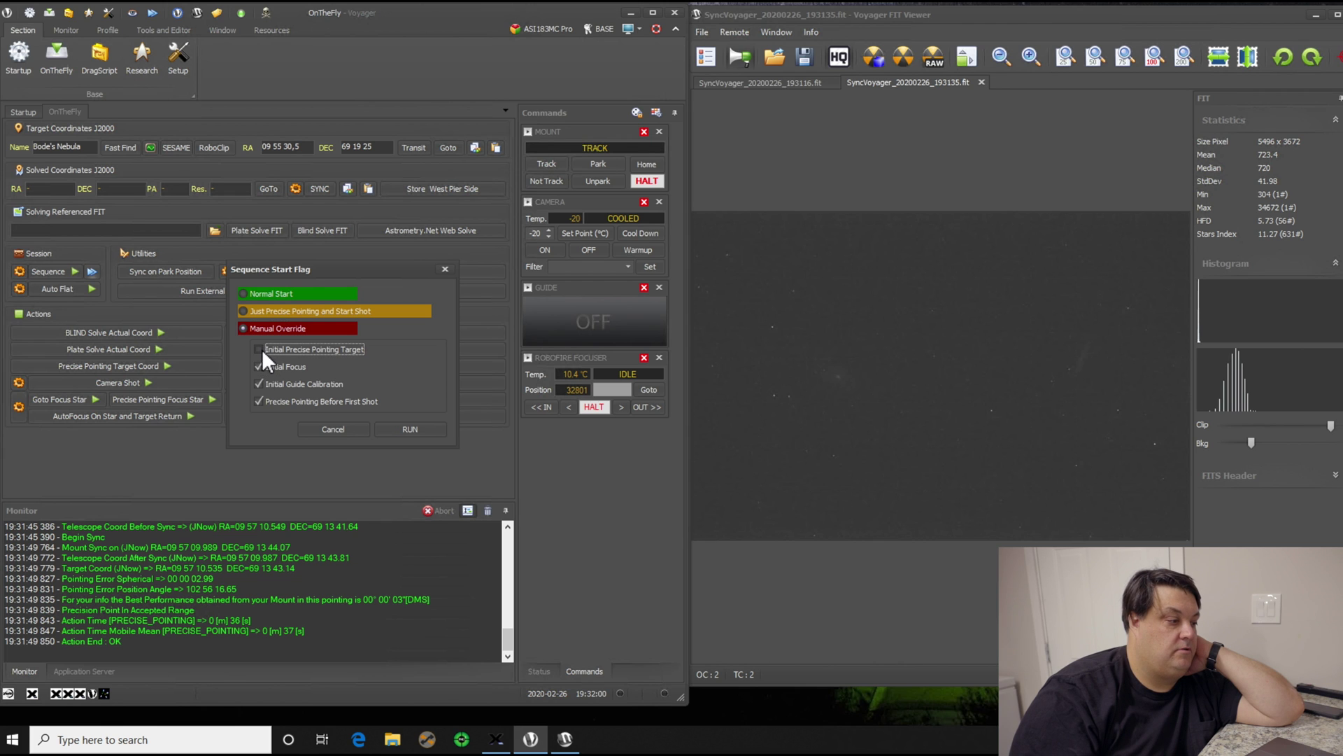
pyautogui.click(257, 401)
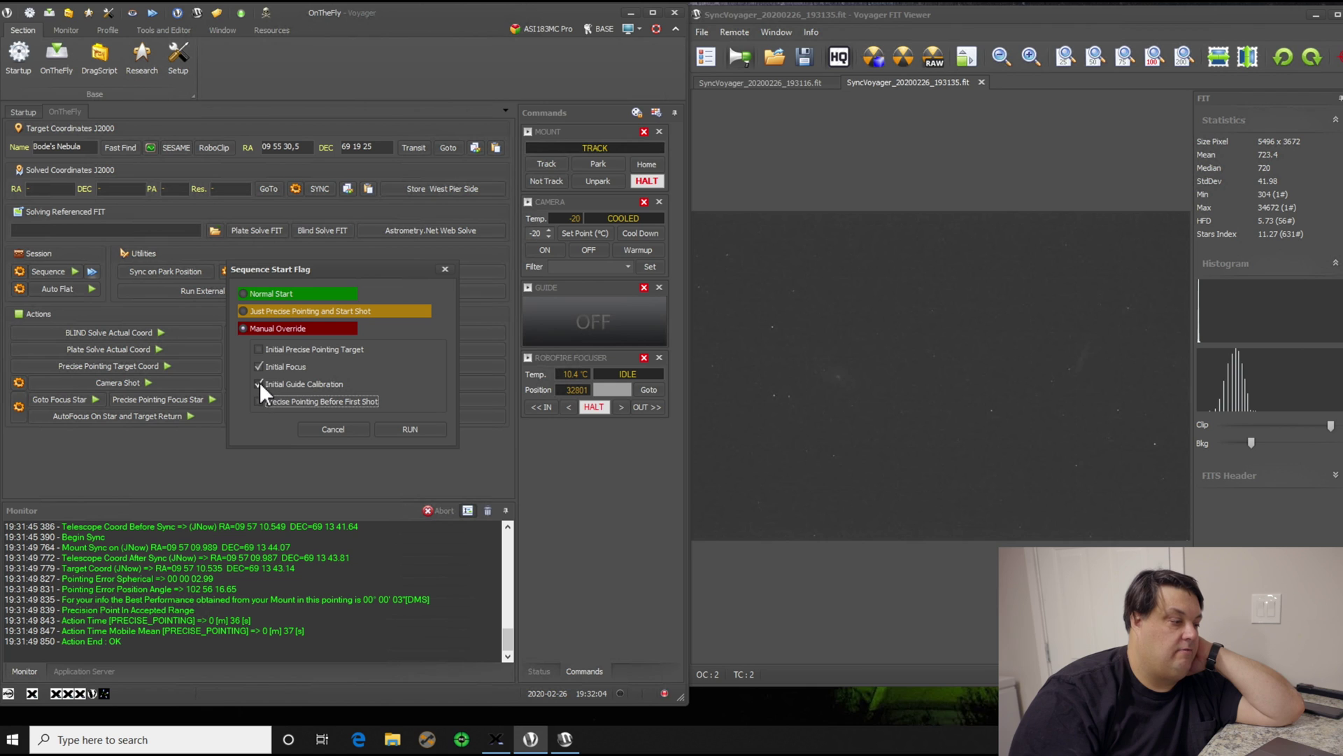
pyautogui.click(258, 383)
pyautogui.click(259, 365)
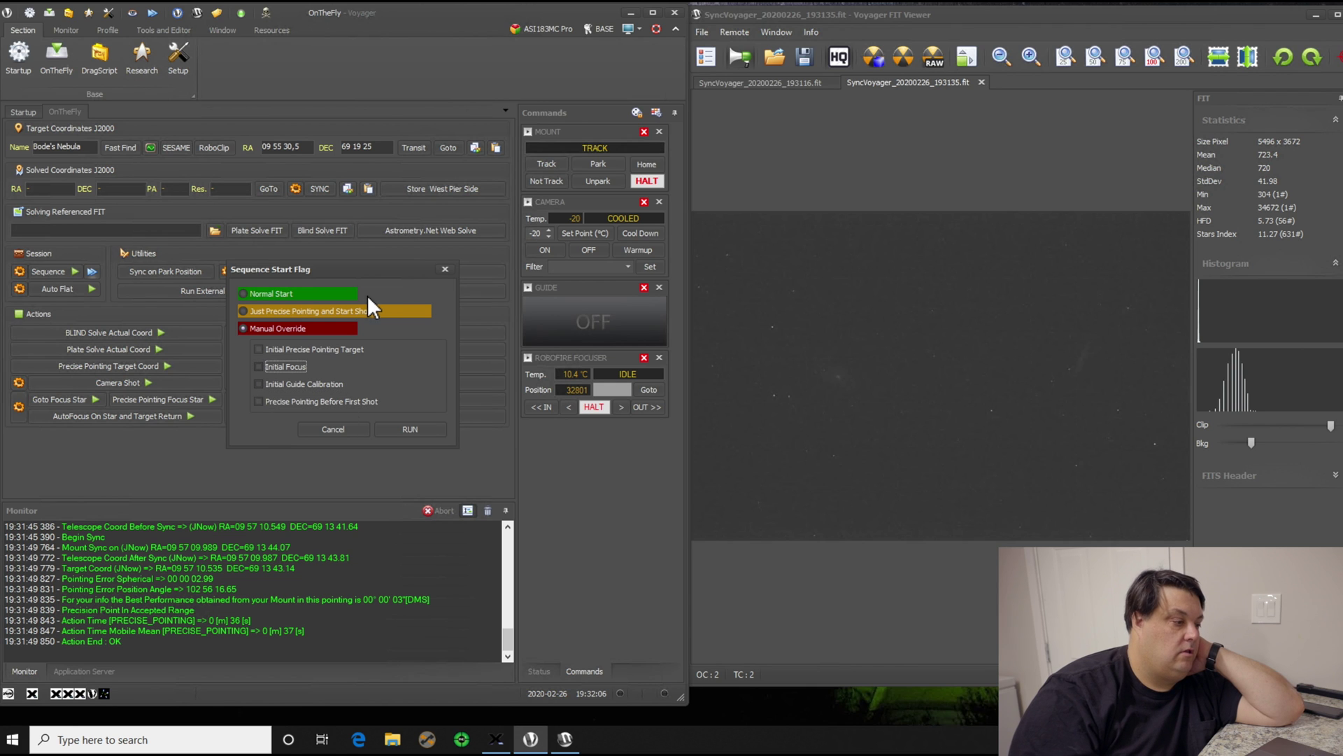
pyautogui.click(411, 430)
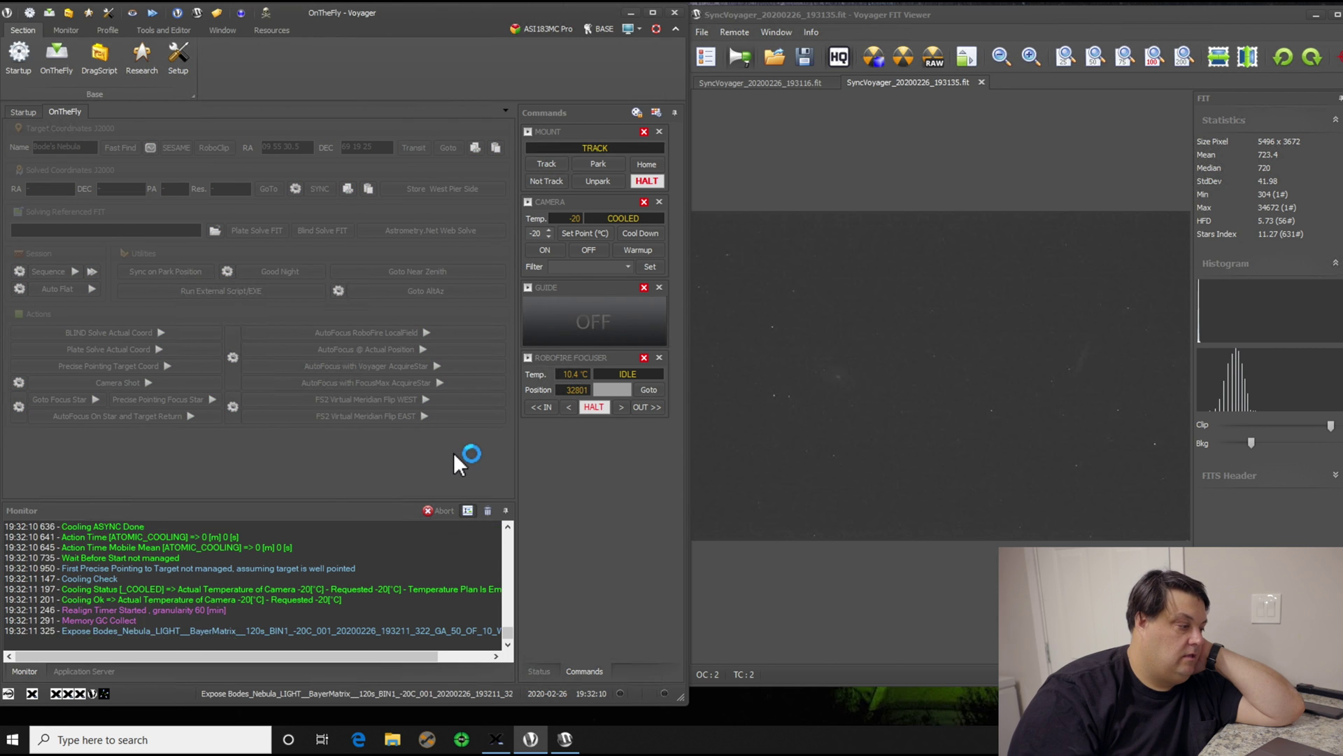